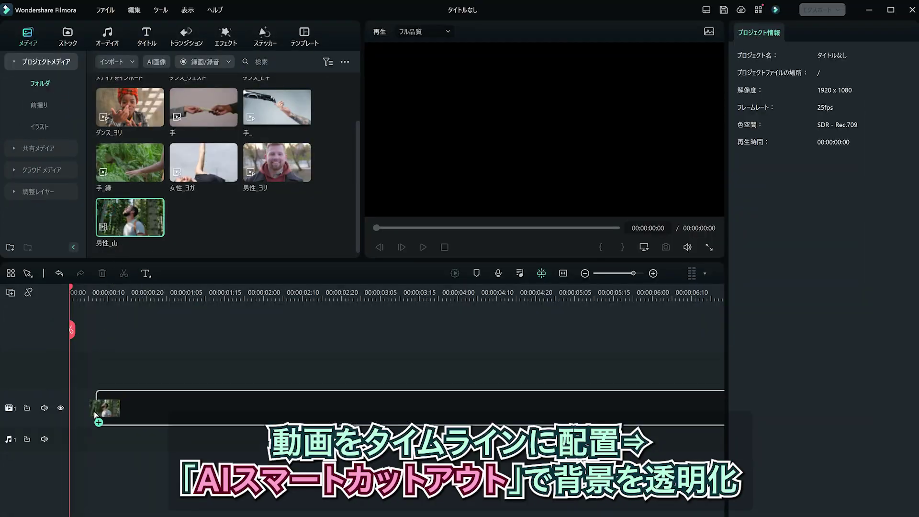
- Place the 男性_山 clip at the start of the video track, enable its Smart Cutout (スマートカットアウト) and open the cutout editor
left_click_drag(94, 414, 94, 413)
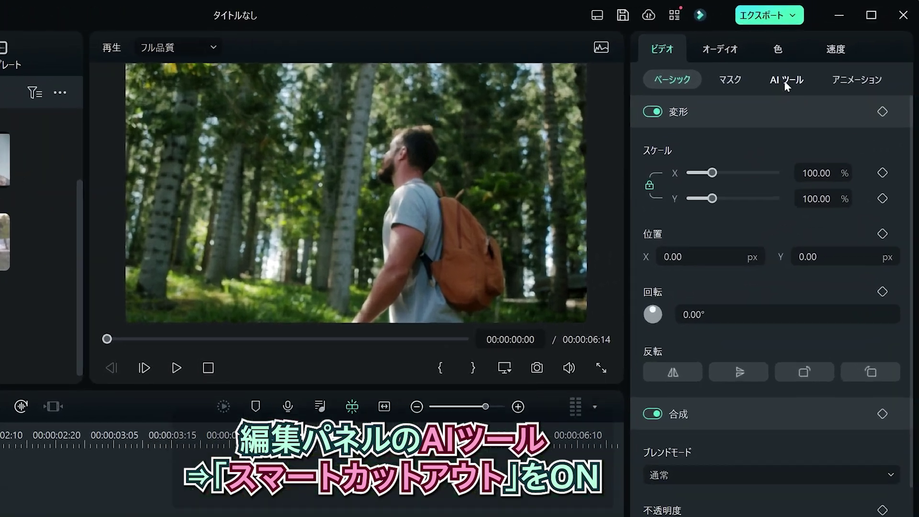
left_click(834, 54)
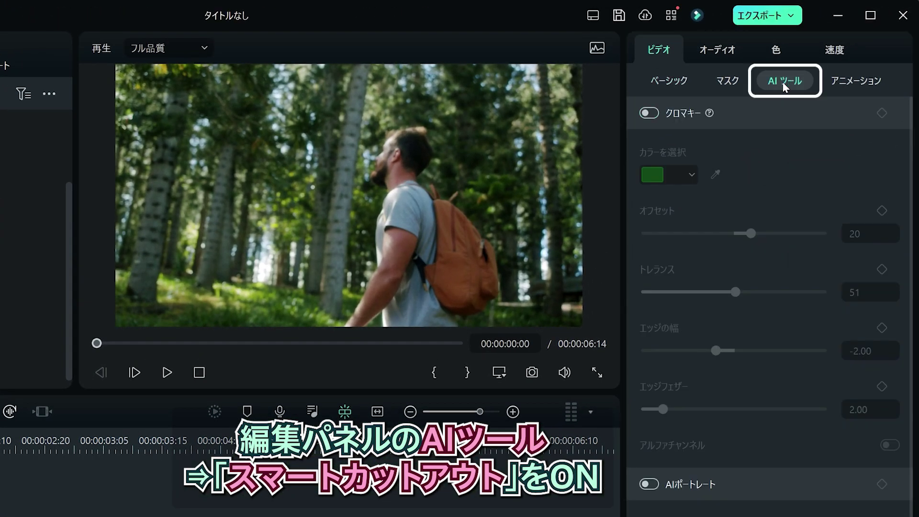
scroll(783, 240, "down", 5)
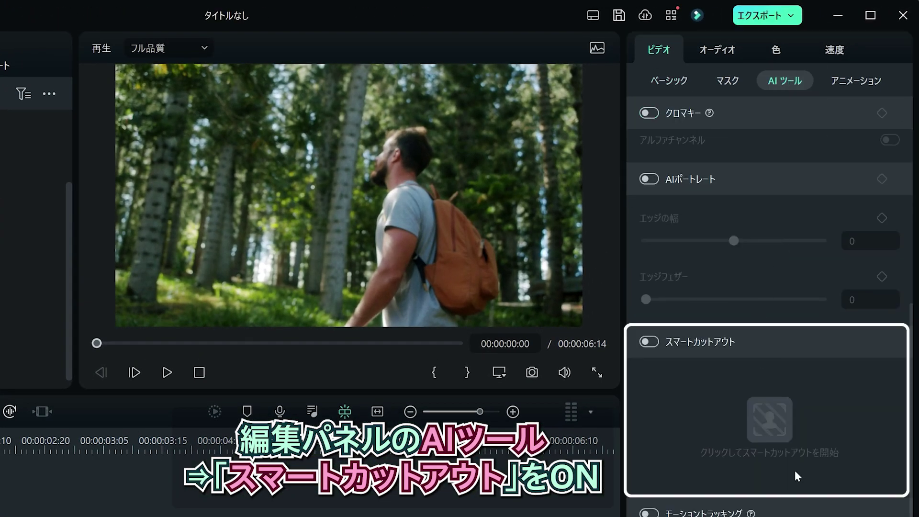
left_click(650, 342)
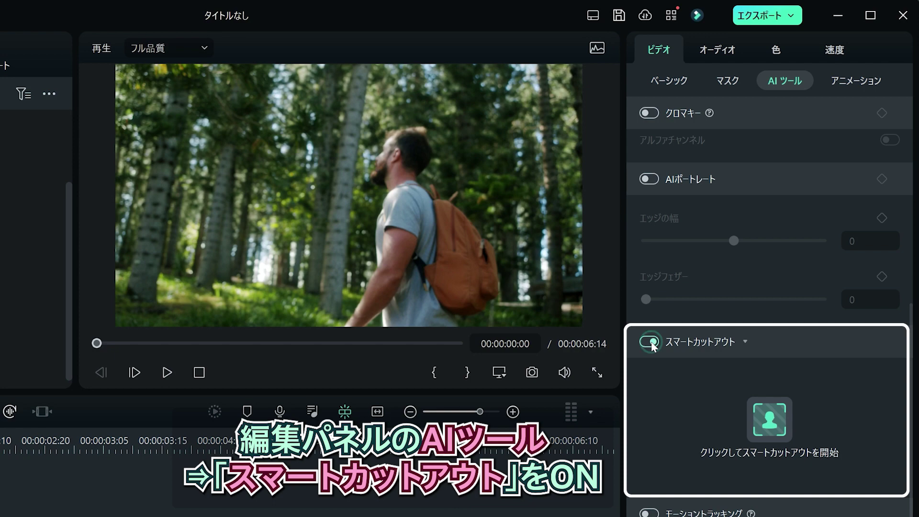
left_click(769, 428)
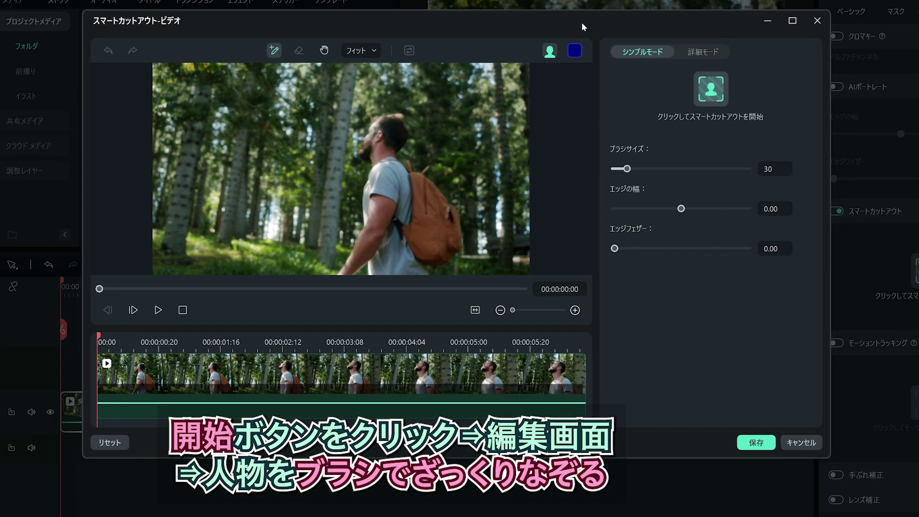
- Roughly brush over the man and his backpack to select him, and switch the preview to the transparent grid (透明グリッド)
mouse_move(378, 132)
left_mouse_down()
mouse_move(394, 261)
mouse_move(387, 239)
mouse_move(368, 245)
mouse_move(426, 225)
left_mouse_up()
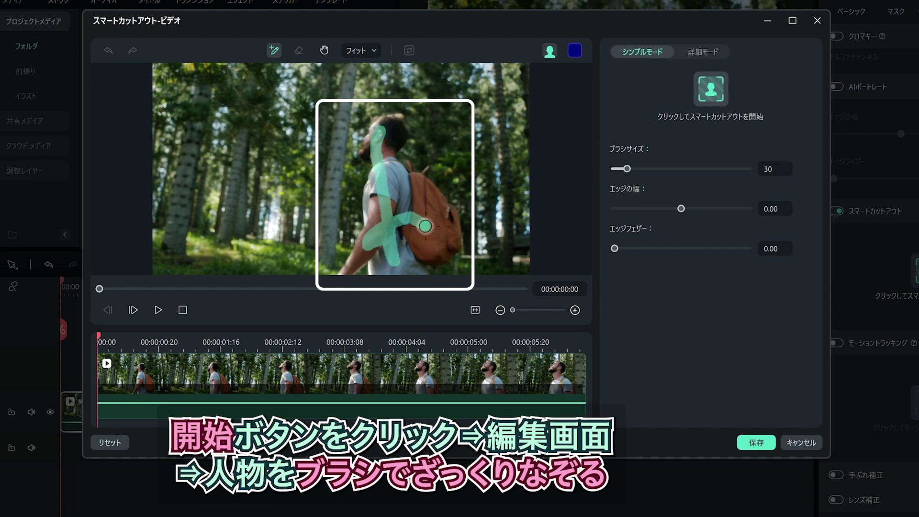
left_click(551, 54)
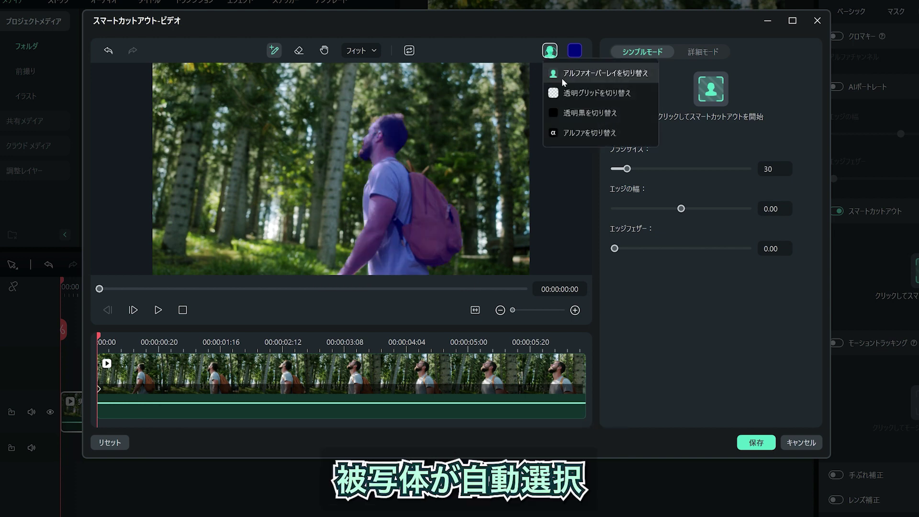
left_click(578, 94)
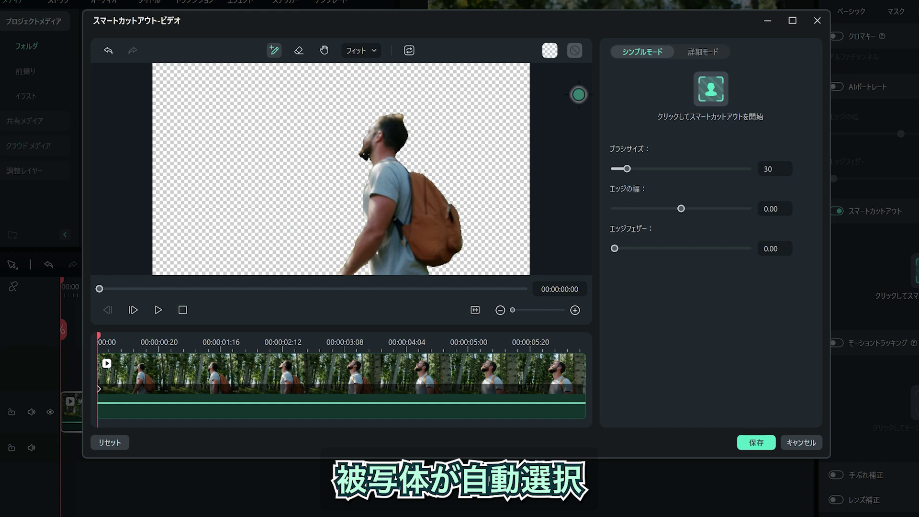
- Refine the cutout selection with the eraser at brush size 8 and set the edge feather to 2.52
left_click_drag(627, 169, 623, 169)
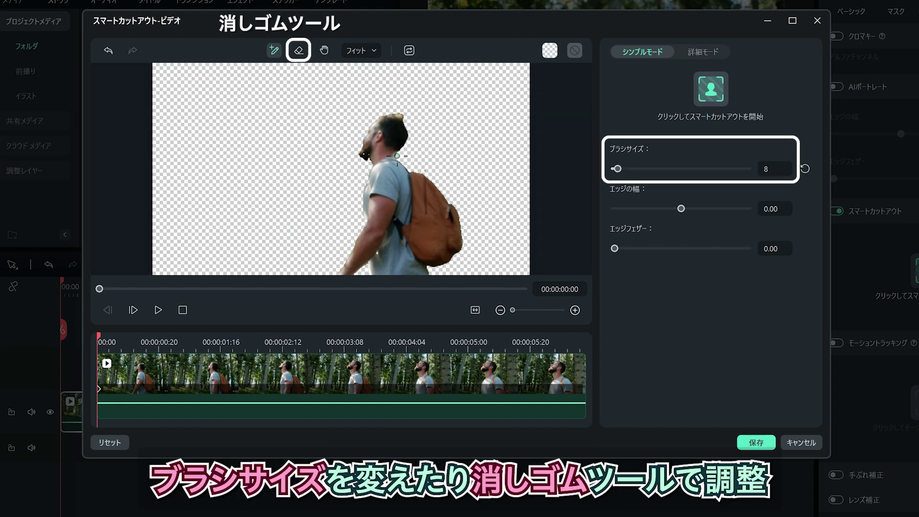
key("e")
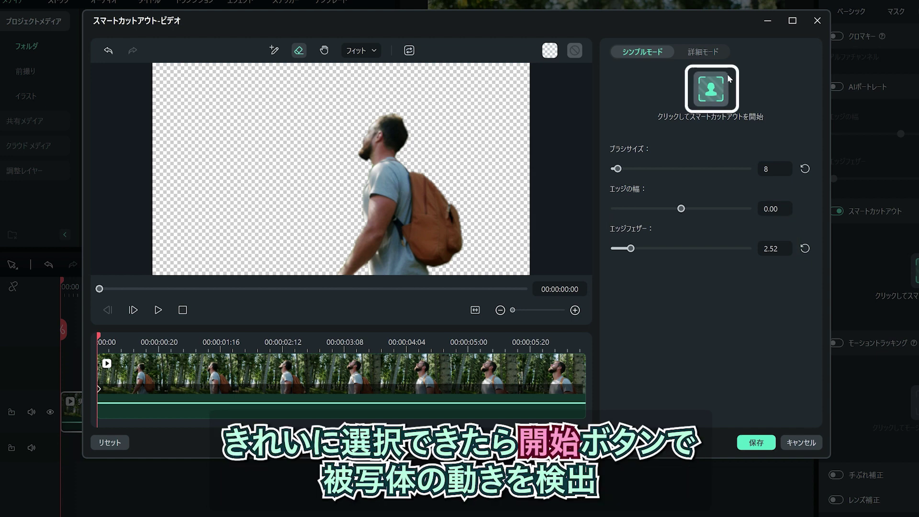
- Run the Smart Cutout tracking across the whole clip and save the cutout
left_click(718, 86)
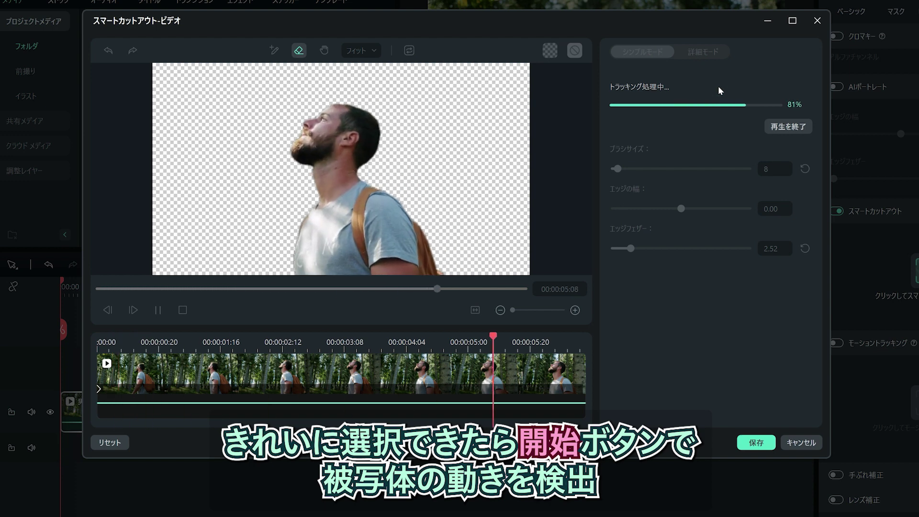
mouse_move(355, 342)
left_mouse_down()
mouse_move(125, 344)
mouse_move(151, 343)
left_mouse_up()
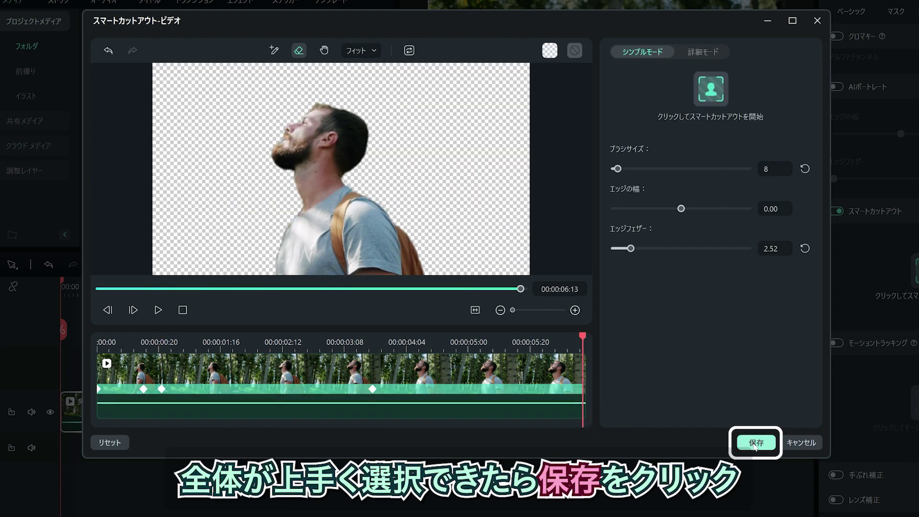
left_click(755, 444)
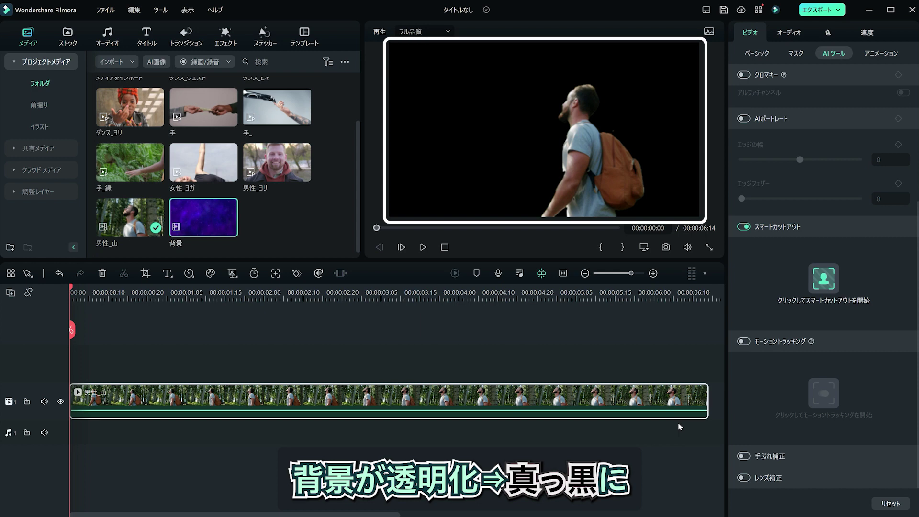
- Move the cut-out 男性_山 clip up one track, place the 背景 clip beneath it and play the composite
left_click_drag(326, 401, 326, 361)
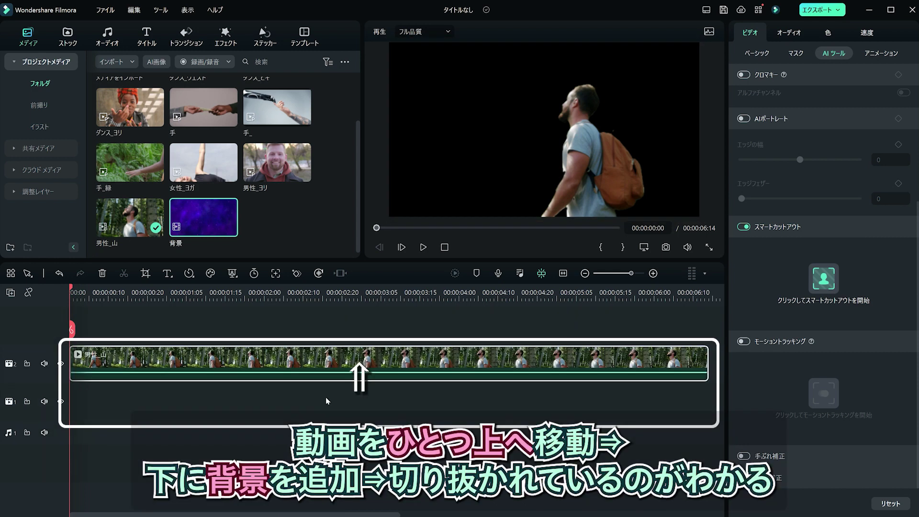
left_click_drag(203, 218, 67, 404)
left_click(307, 295)
key("space")
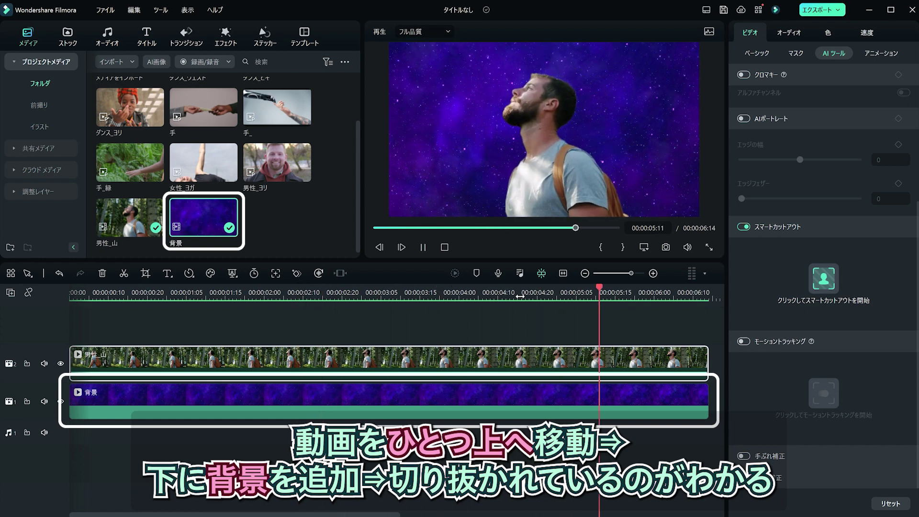
- Browse the background (背景) stickers and place 風景背景パック要素 01 on the track beneath the man's clip
left_click(263, 42)
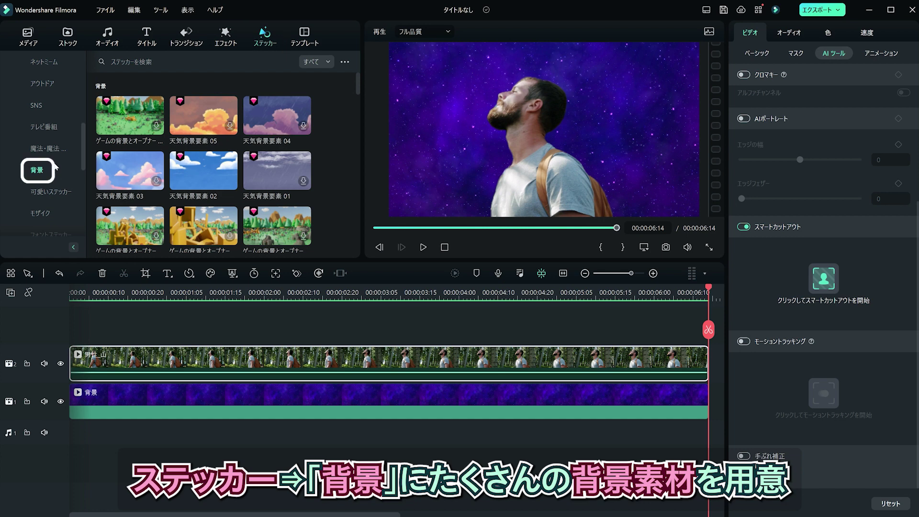
scroll(356, 96, "down", 10)
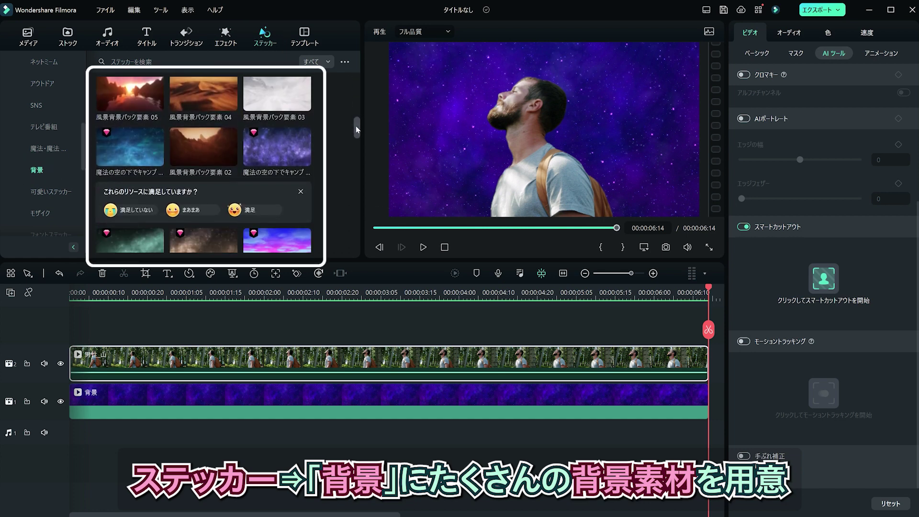
left_click_drag(128, 187, 79, 397)
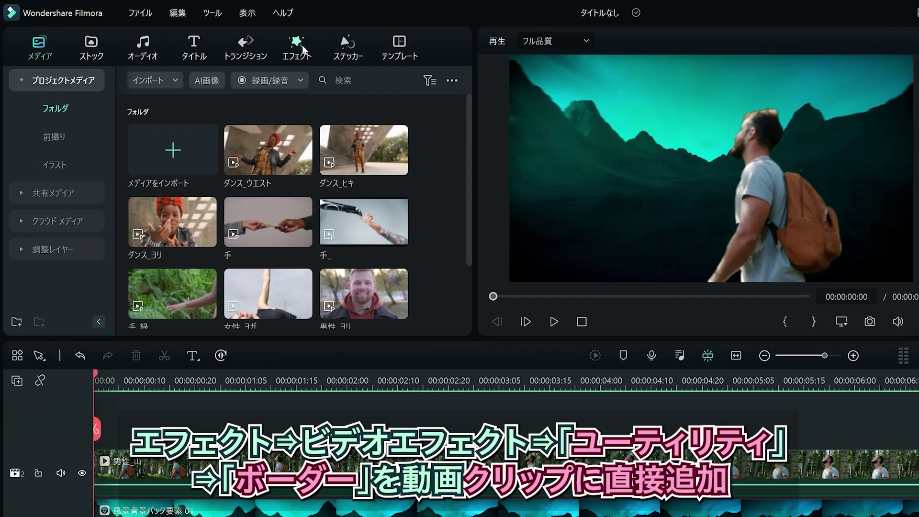
- Apply the ボーダー video effect from the ユーティリティ category to the 男性_山 clip
left_click(230, 37)
left_click(22, 218)
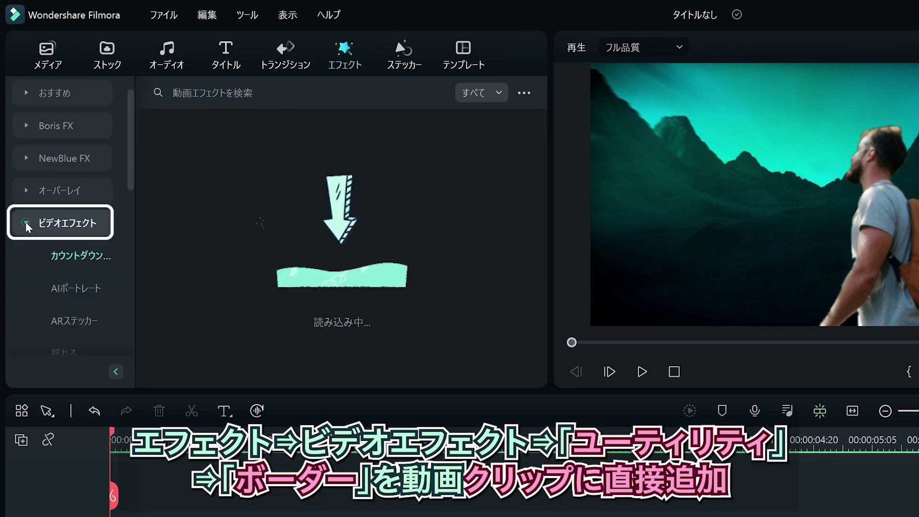
scroll(48, 287, "down", 5)
left_click(82, 322)
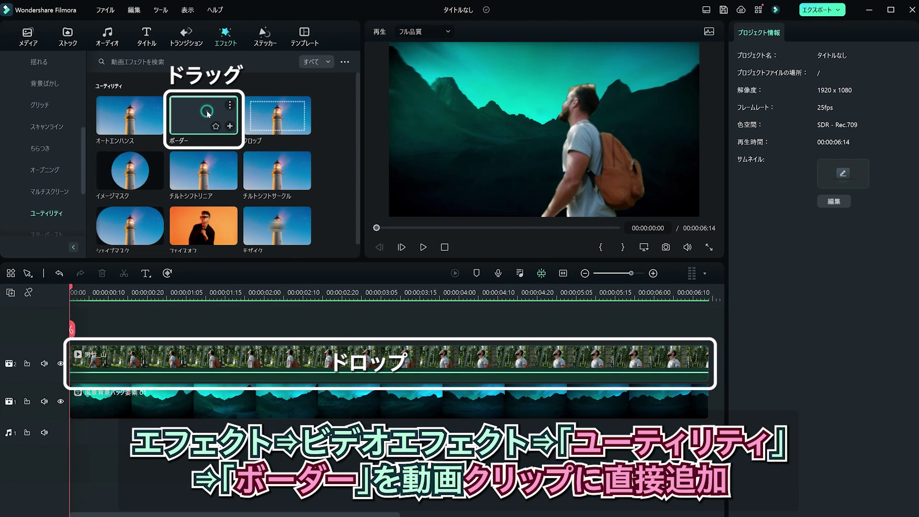
left_click_drag(322, 177, 248, 516)
left_click_drag(163, 367, 164, 366)
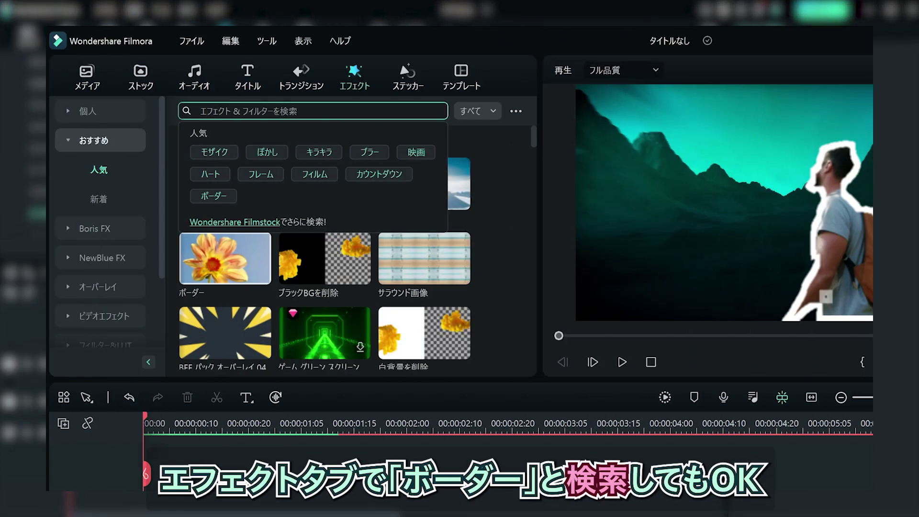
- Search the effects library for ボーダー
type("ボーダー")
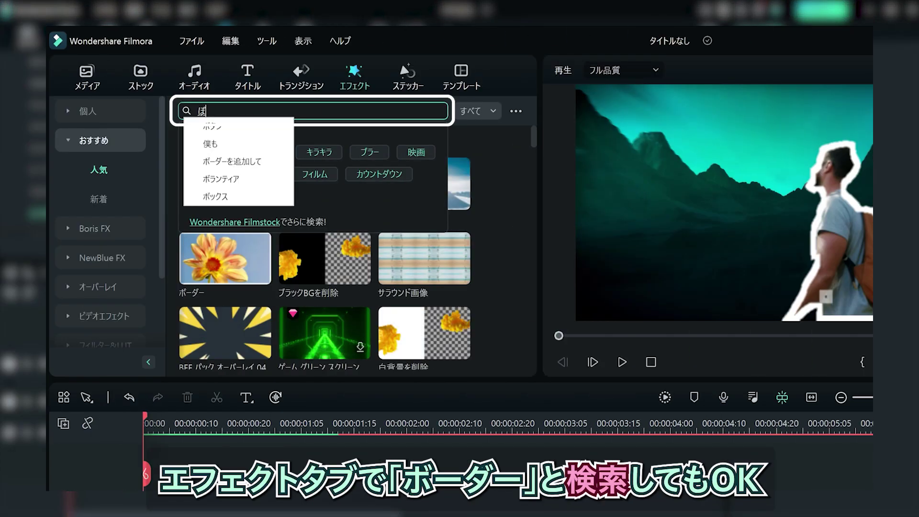
key("Return")
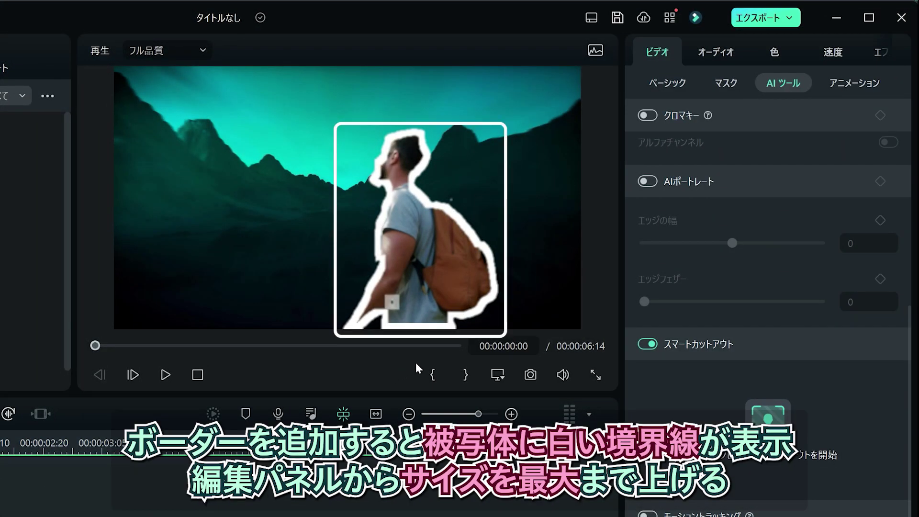
- Set the size of the clip's ボーダー effect to the maximum of 30.00 and play the result
left_click(880, 53)
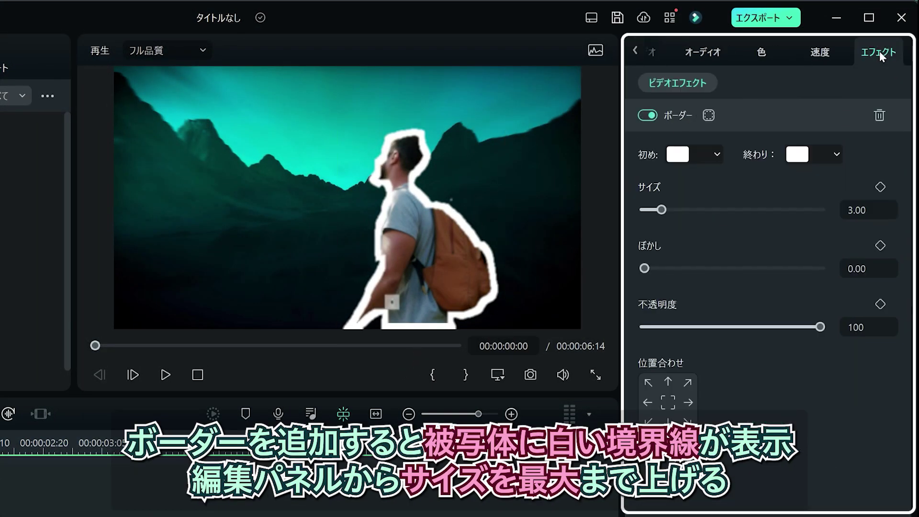
left_click_drag(661, 210, 821, 210)
key("space")
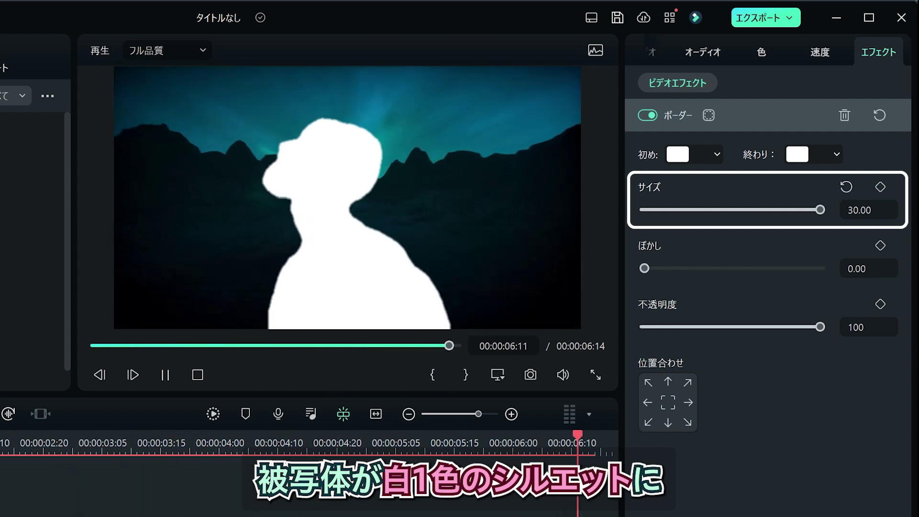
- Set the border's start colour to yellow, pick a custom end colour and play the coloured silhouette
left_click(716, 154)
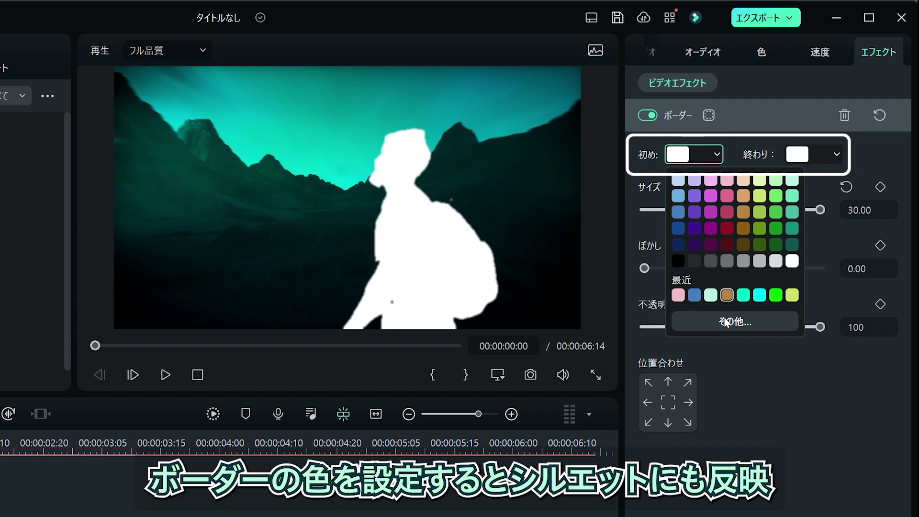
left_click(726, 322)
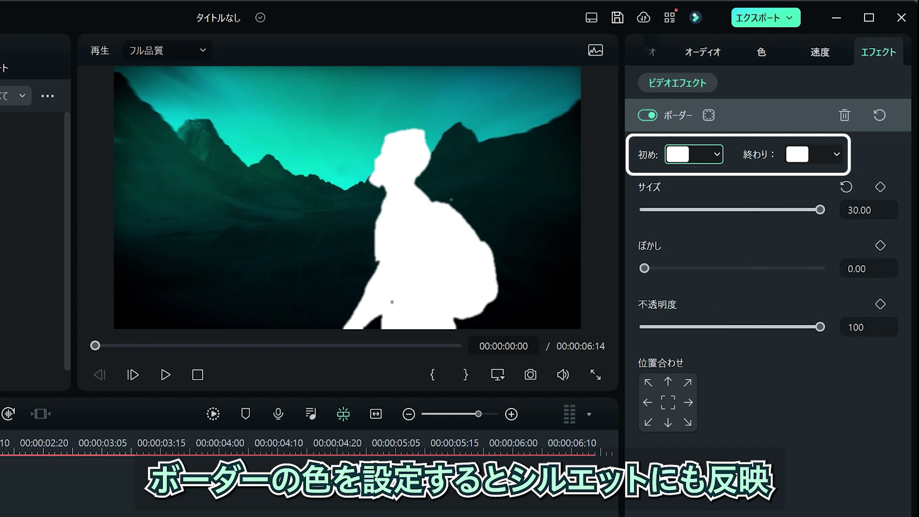
left_click(820, 156)
left_click(837, 322)
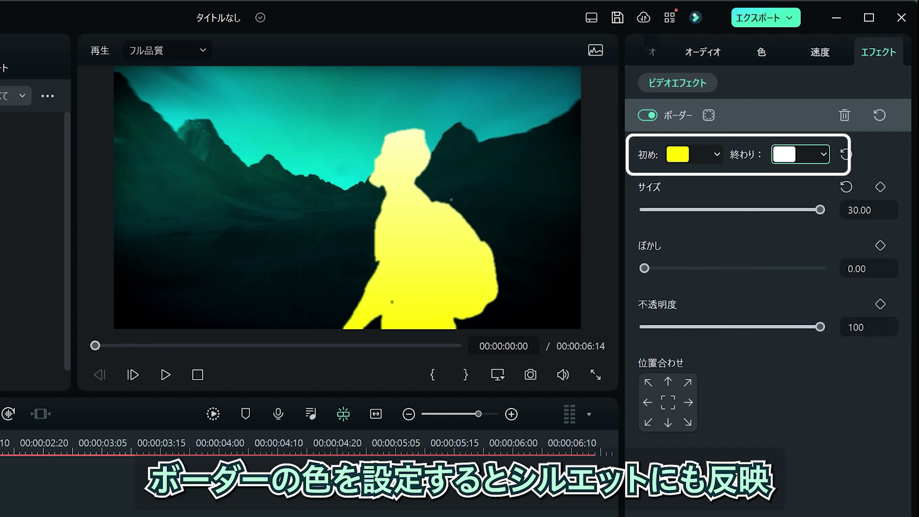
key("space")
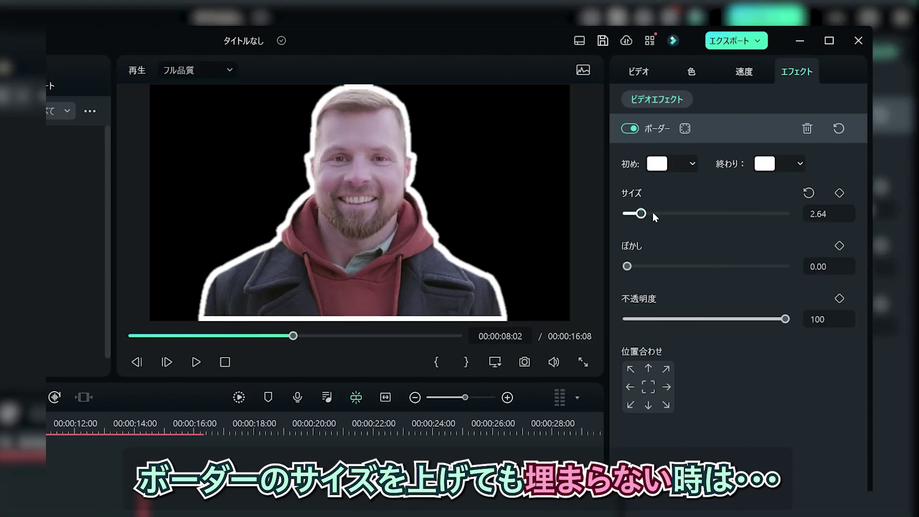
- On the smiling man's clip, raise the border size to 30.00 and the border blur (ぼかし) to 16.39
left_click_drag(652, 213, 832, 211)
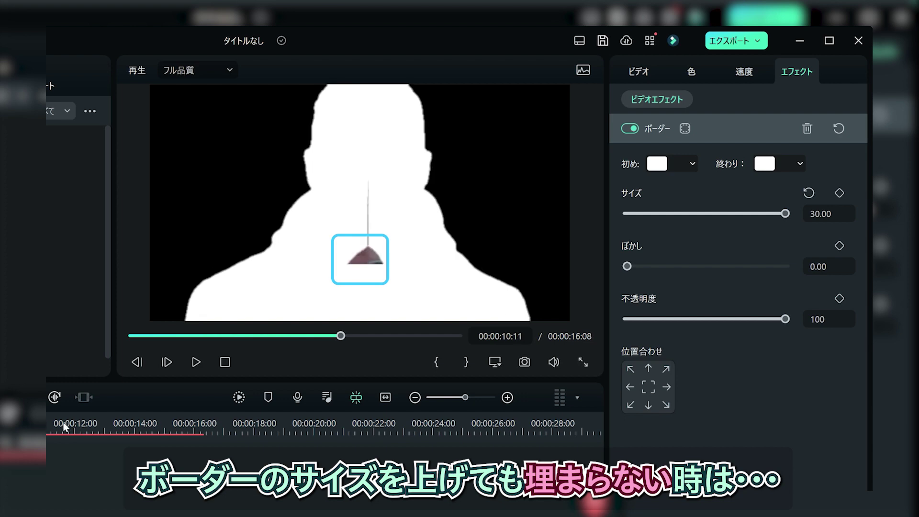
left_click_drag(64, 428, 160, 423)
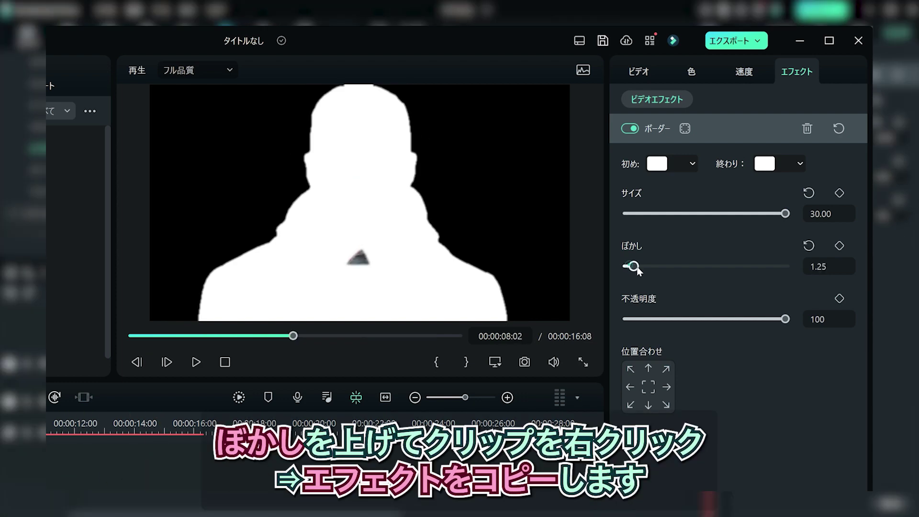
left_click_drag(637, 269, 713, 278)
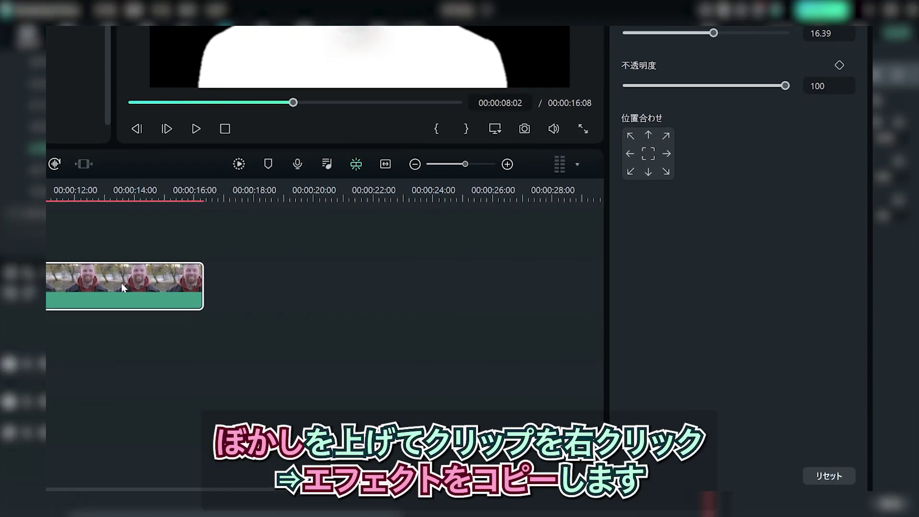
- Copy the effects of the smiling man's clip and paste them back onto the same clip twice
right_click(122, 285)
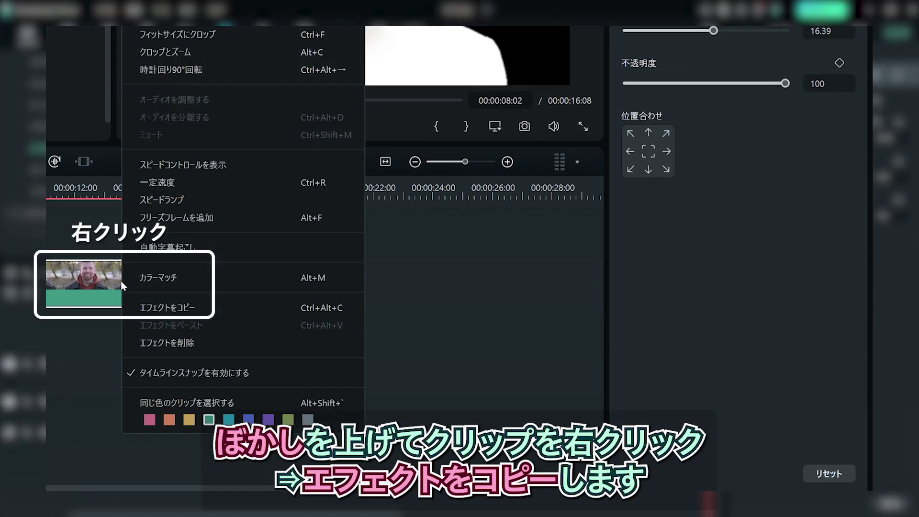
left_click(152, 313)
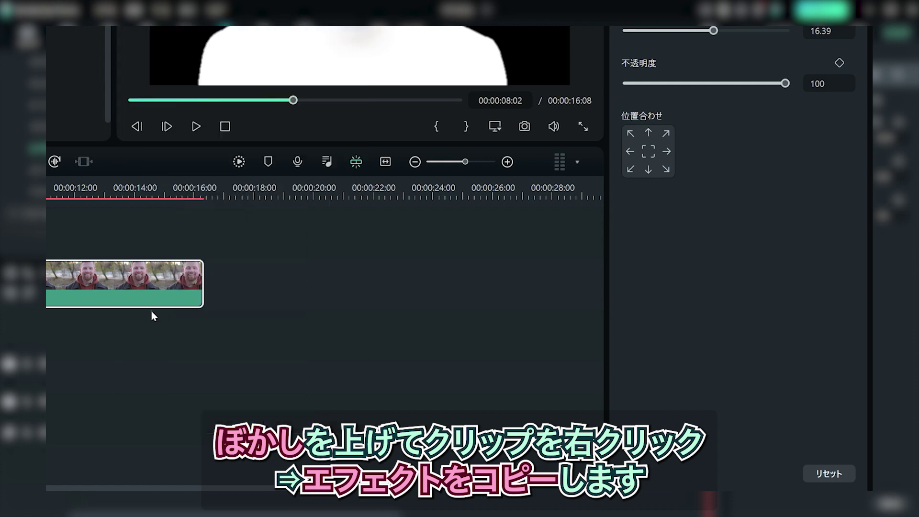
right_click(134, 274)
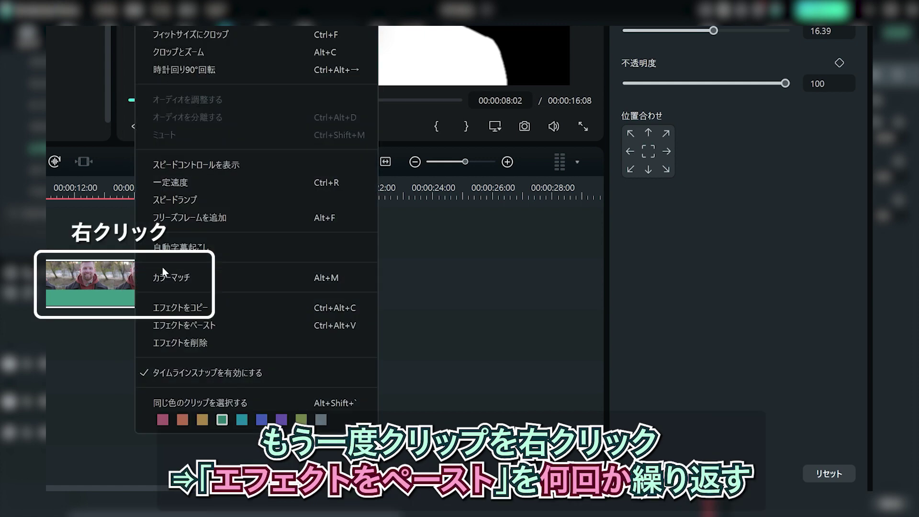
left_click(193, 329)
right_click(192, 286)
left_click(417, 329)
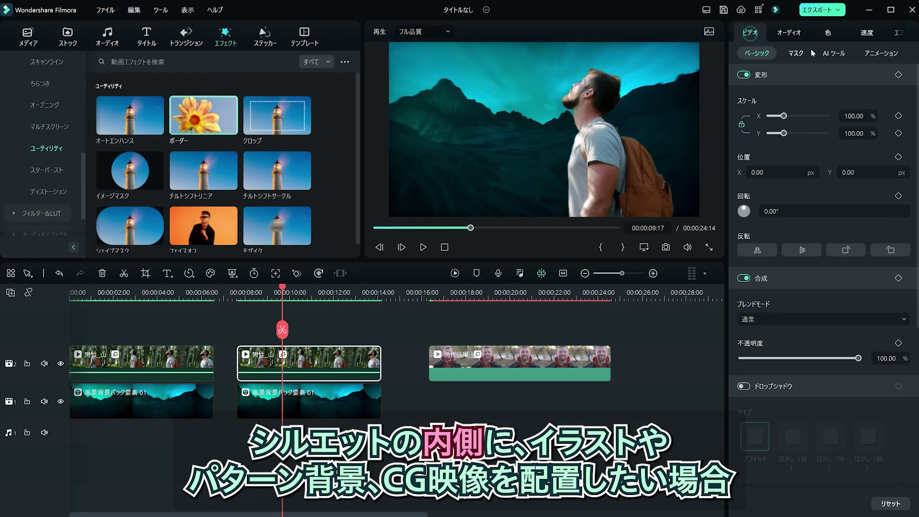
- Reopen Smart Cutout for the second backpacker clip and invert its mask
left_click(818, 54)
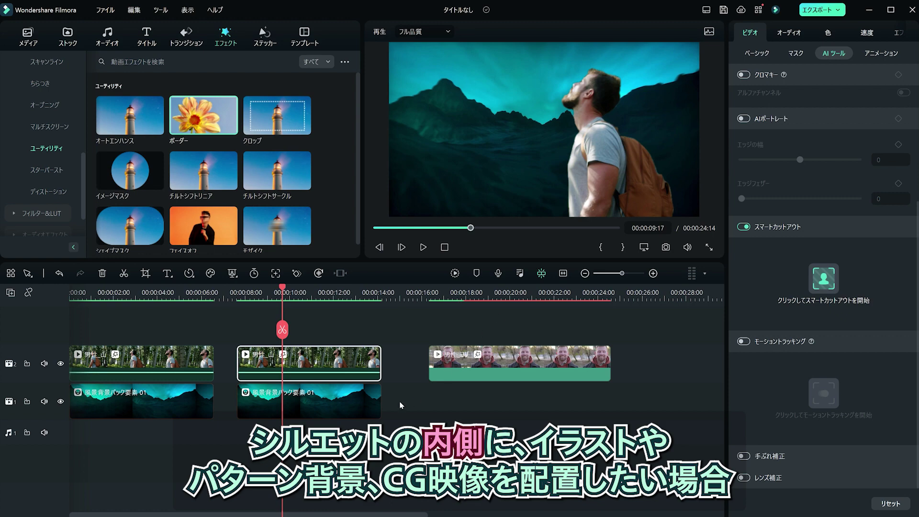
left_click(823, 279)
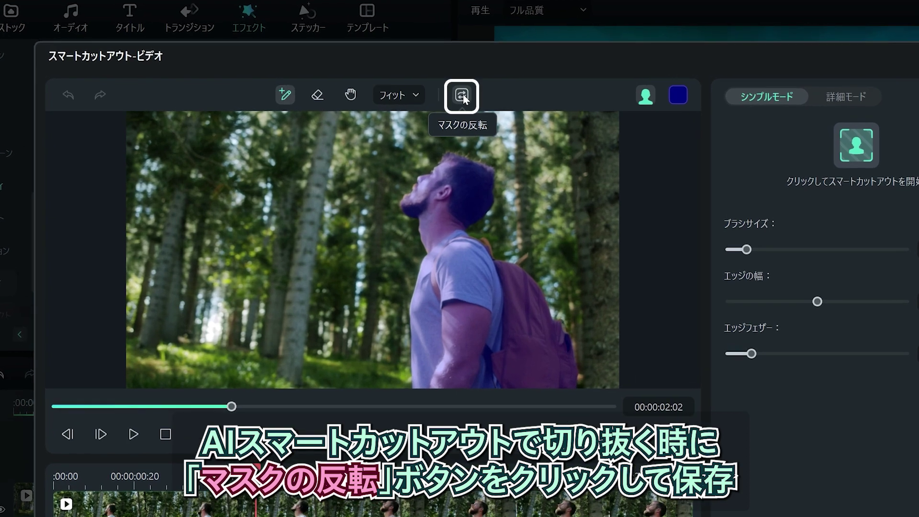
left_click(462, 96)
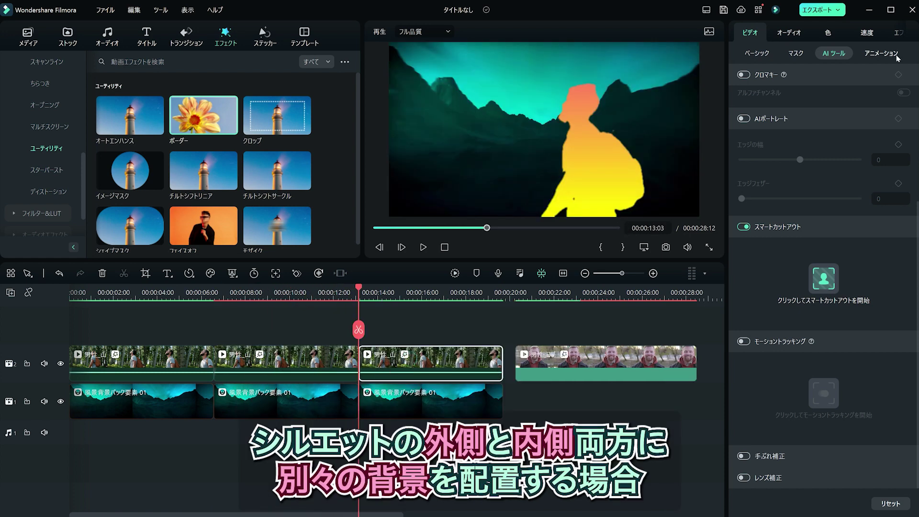
- Set both the start and end colours of the third backpacker clip's ボーダー effect to bright green
left_click(894, 32)
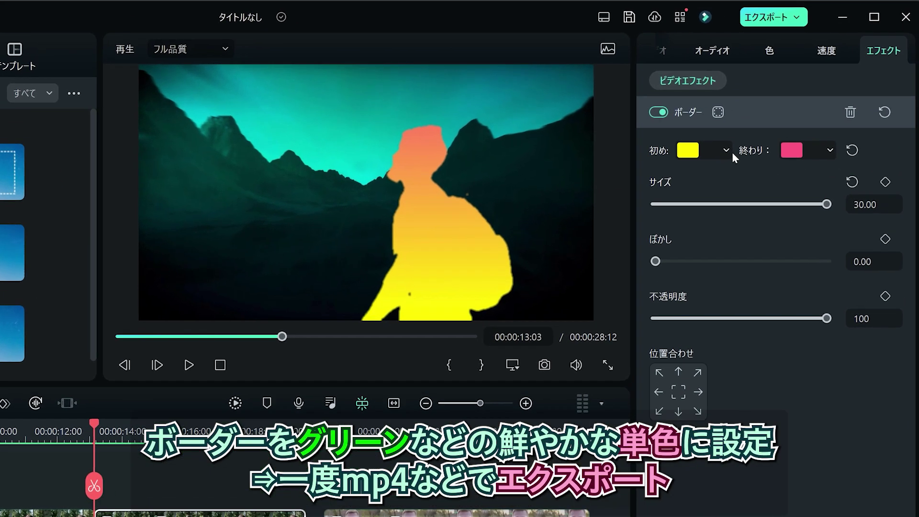
left_click(790, 100)
left_click(743, 322)
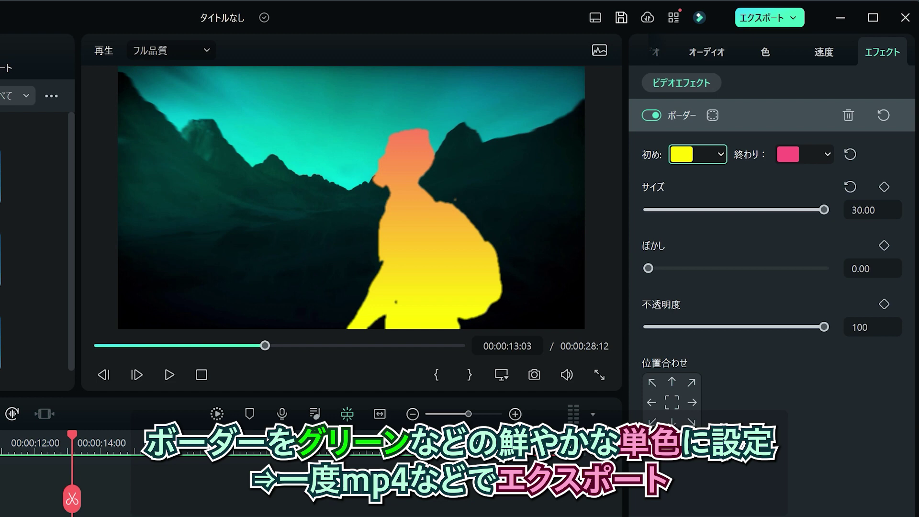
left_click(826, 153)
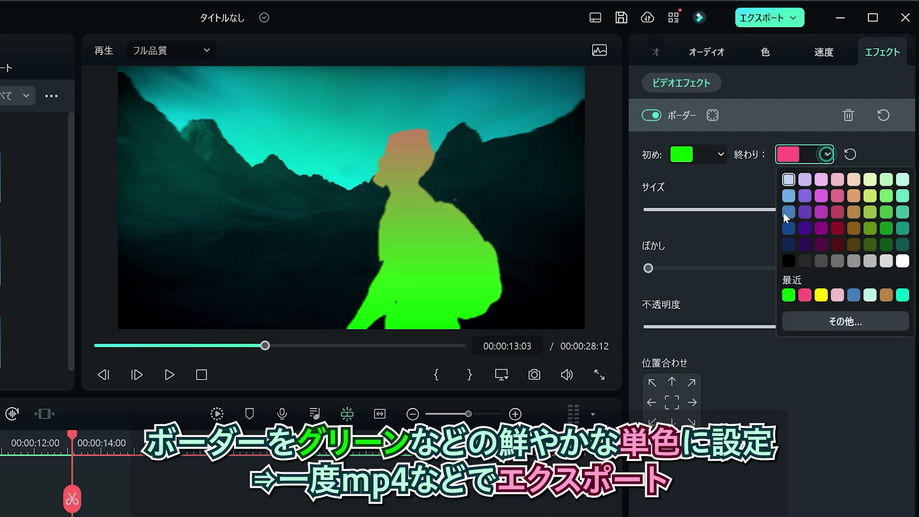
left_click(787, 296)
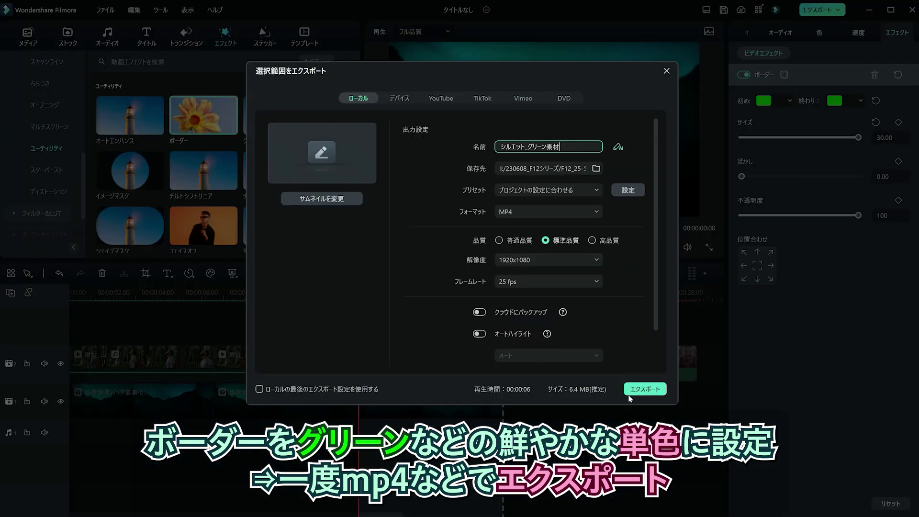
- Export the range as the MP4 シルエット_グリーン素材, then import that video and place it on the timeline
left_click(630, 392)
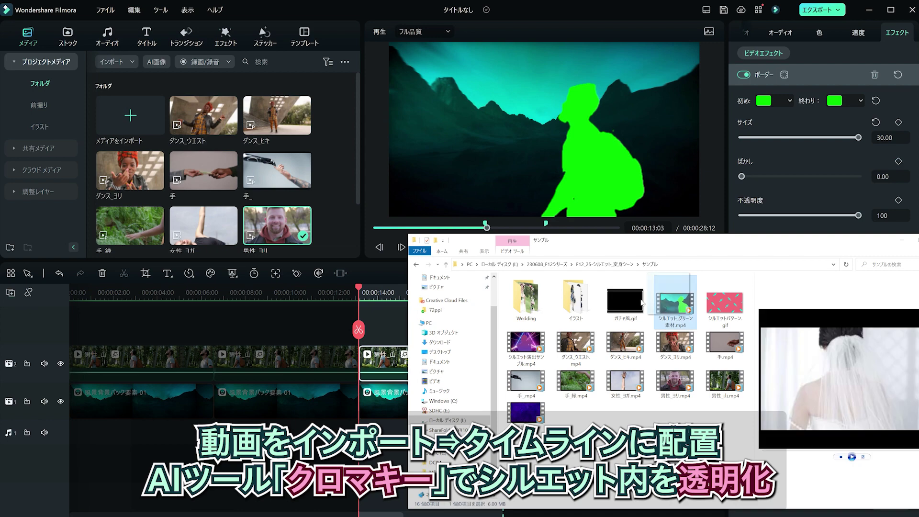
mouse_move(675, 302)
left_mouse_down()
mouse_move(306, 184)
mouse_move(319, 198)
left_mouse_up()
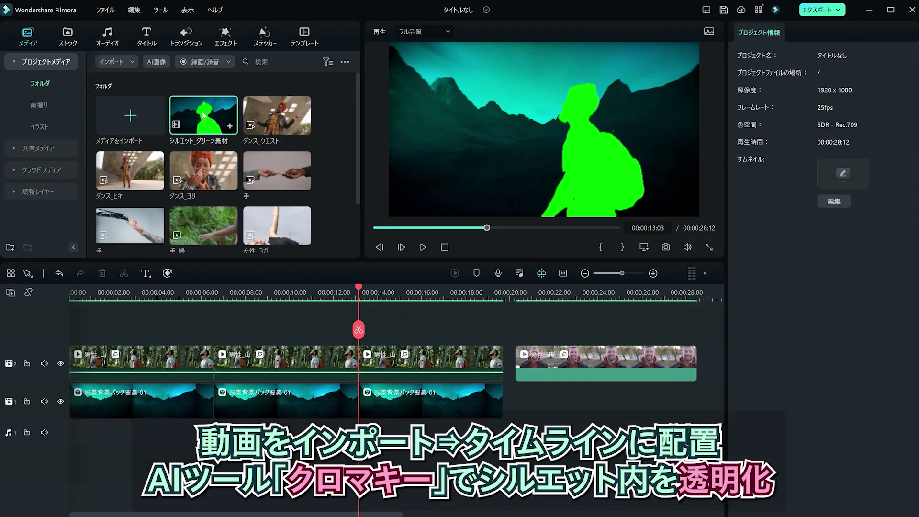
left_click_drag(230, 125, 575, 331)
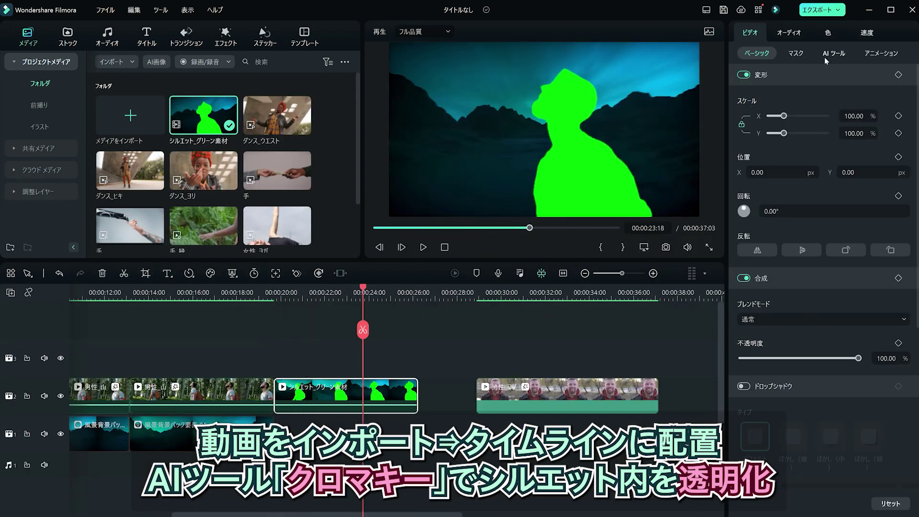
- Enable Chroma Key on the シルエット_グリーン素材 clip with green as the key colour and an offset of 4
left_click(826, 57)
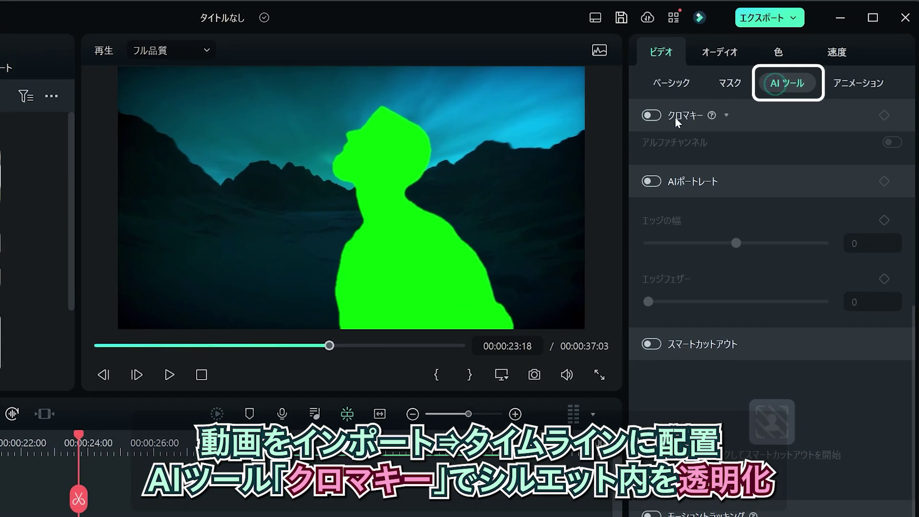
left_click(651, 115)
left_click(694, 177)
left_click(652, 318)
left_click_drag(746, 235, 738, 235)
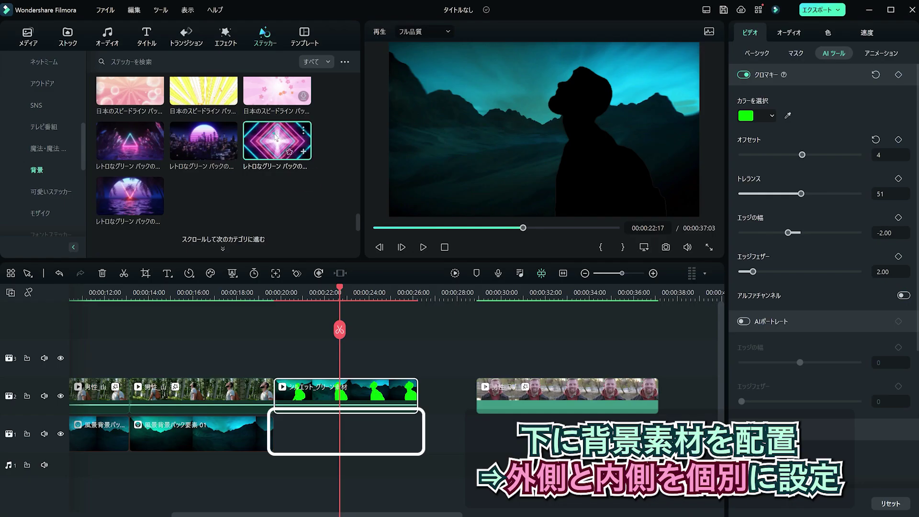
- Place a background on the track beneath the keyed green silhouette clip and play the combined result
left_click_drag(309, 433, 287, 433)
left_click(345, 390)
left_click(275, 293)
key("space")
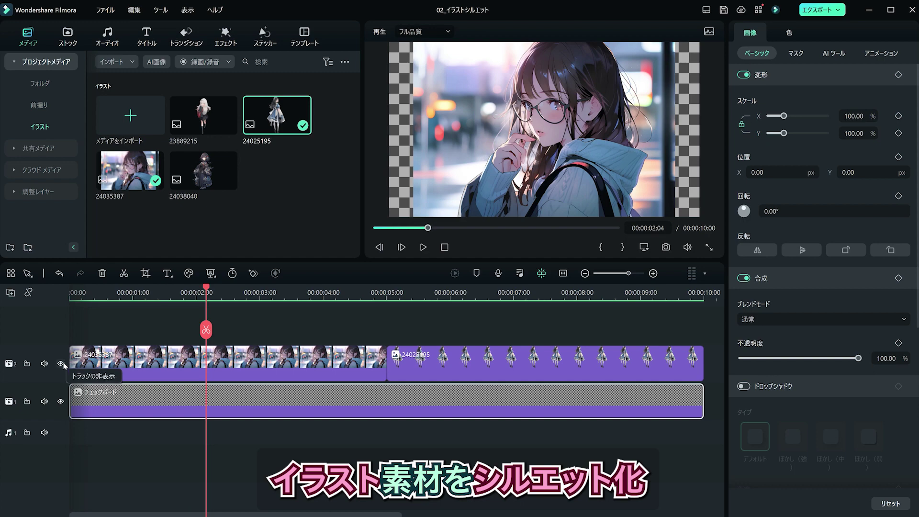
- Check the illustrations over the checkerboard track and apply the ボーダー effect to the transparent illustration clip 24025195
left_click(60, 365)
left_click(60, 365)
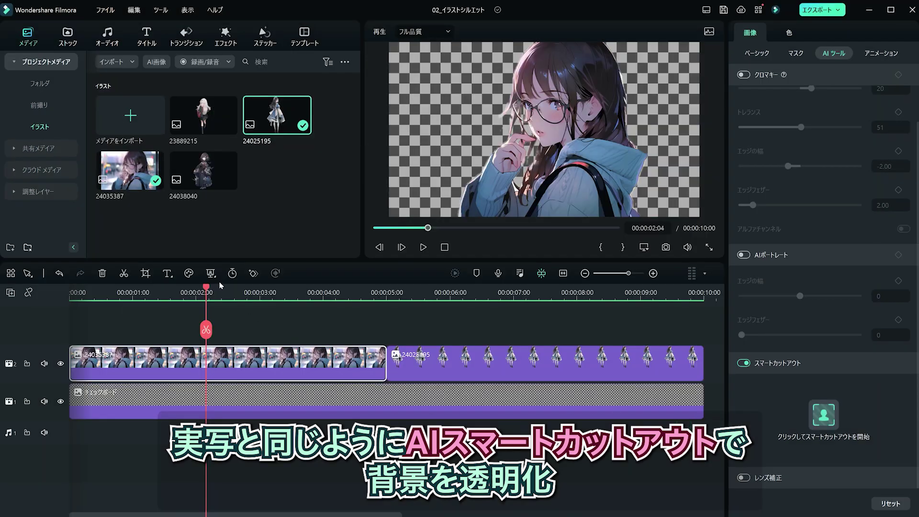
left_click(465, 294)
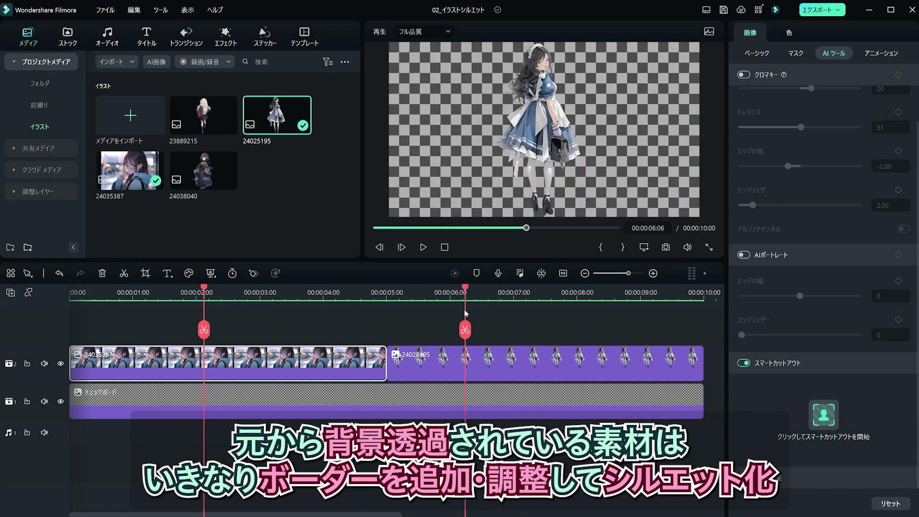
left_click(470, 364)
left_click(60, 401)
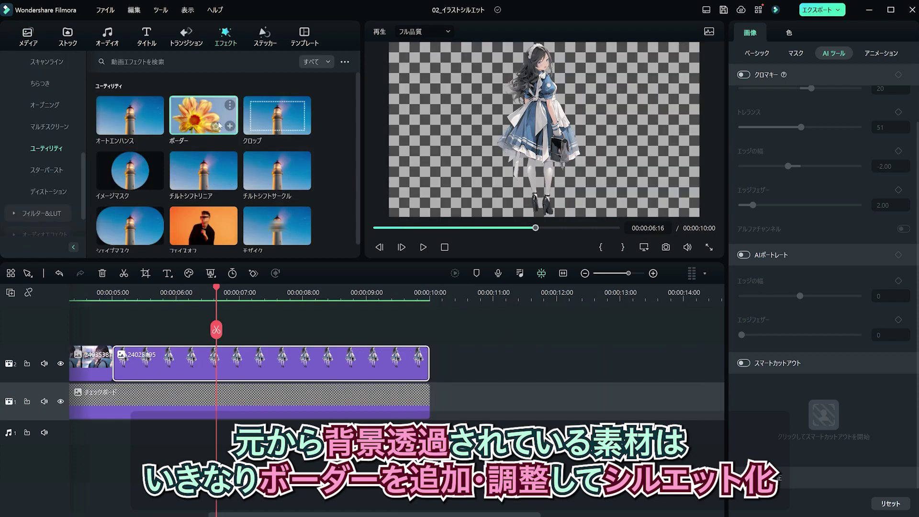
left_click_drag(217, 126, 170, 363)
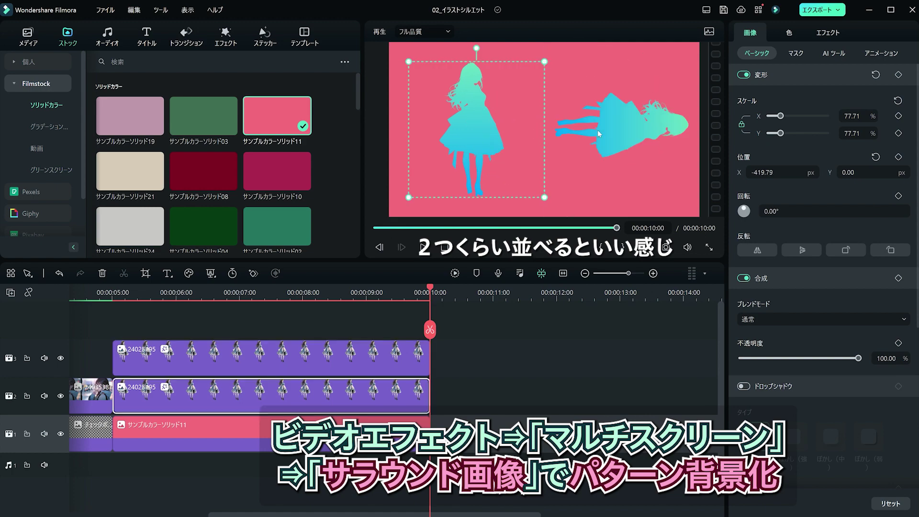
- Add the サラウンド画像 effect from the マルチスクリーン category on a new track above the two silhouettes
left_click(597, 130)
left_click(226, 37)
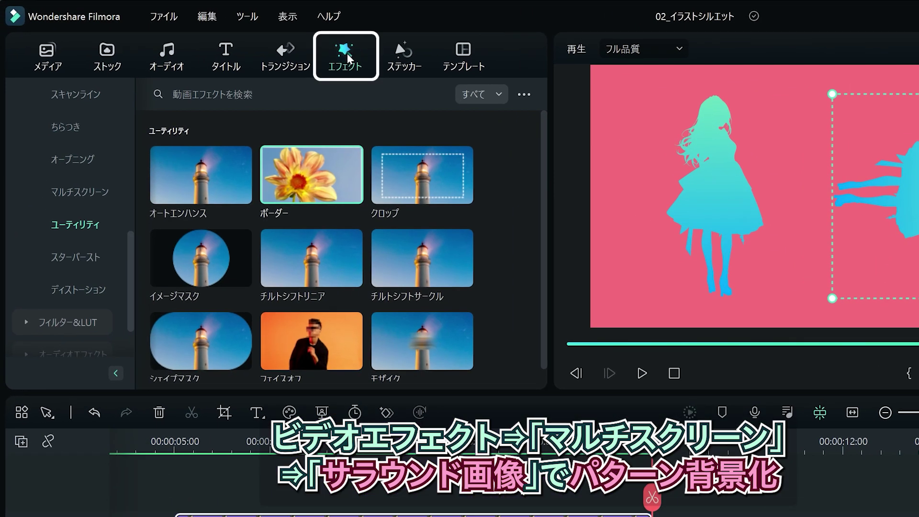
scroll(90, 287, "up", 3)
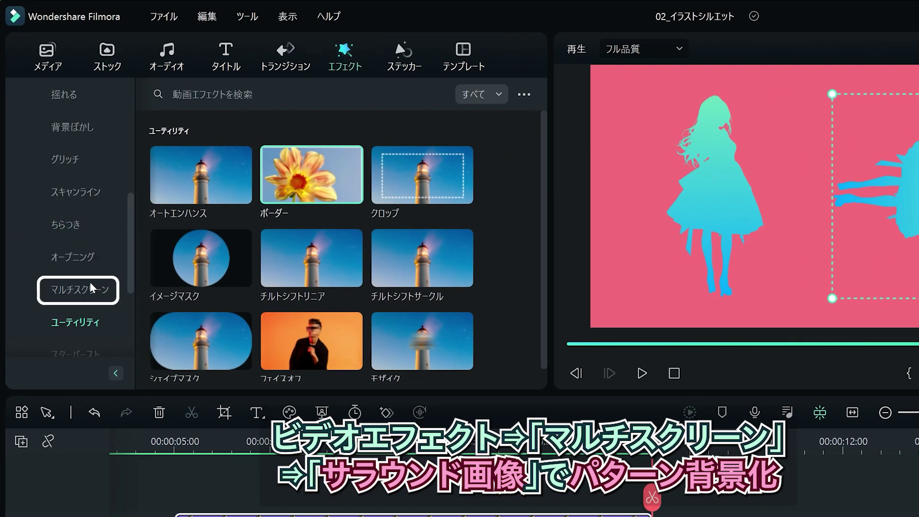
left_click(90, 288)
left_click_drag(173, 178, 194, 498)
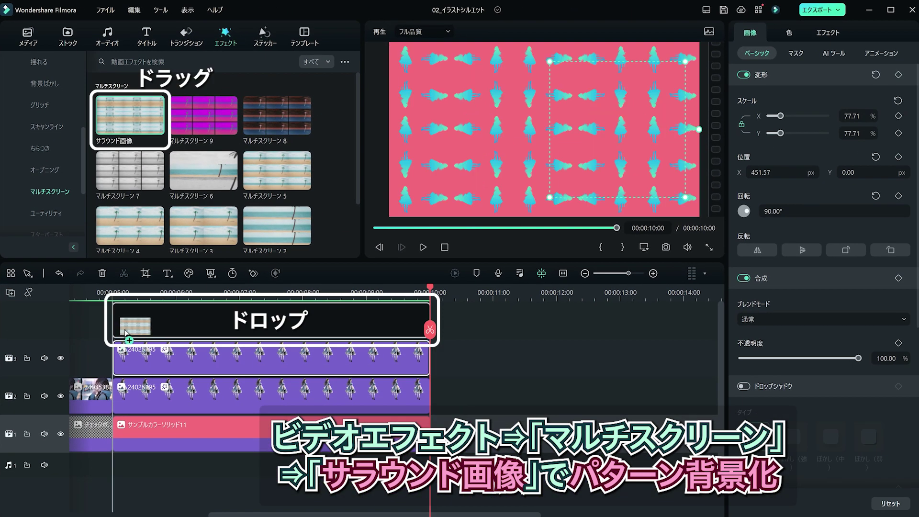
left_click_drag(125, 330, 121, 328)
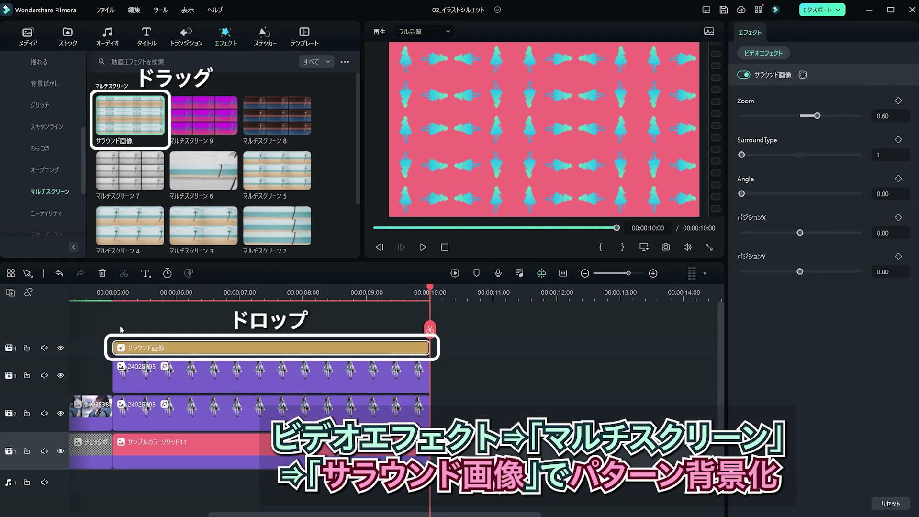
- Set the サラウンド画像 effect's SurroundType to 2 and Angle to 33.33, and edit the upper silhouette clip's scale
left_click(308, 293)
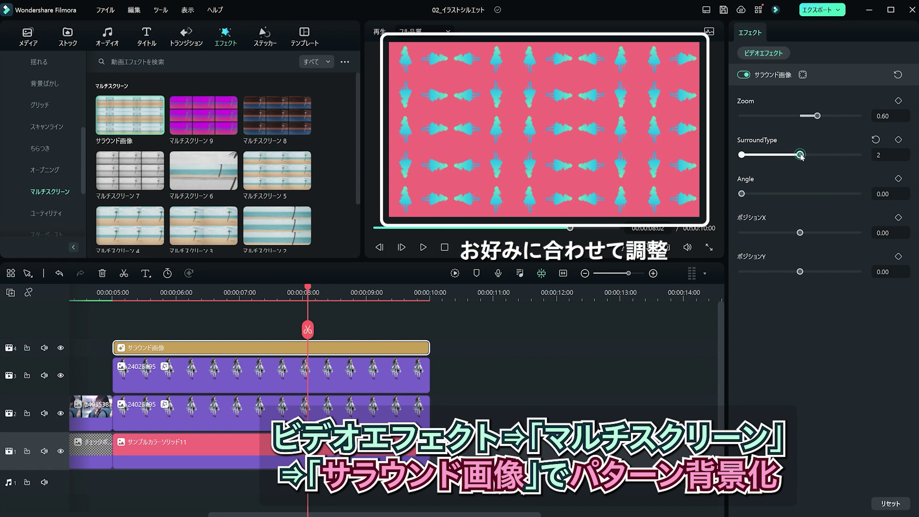
left_click_drag(741, 193, 756, 194)
left_click(851, 116)
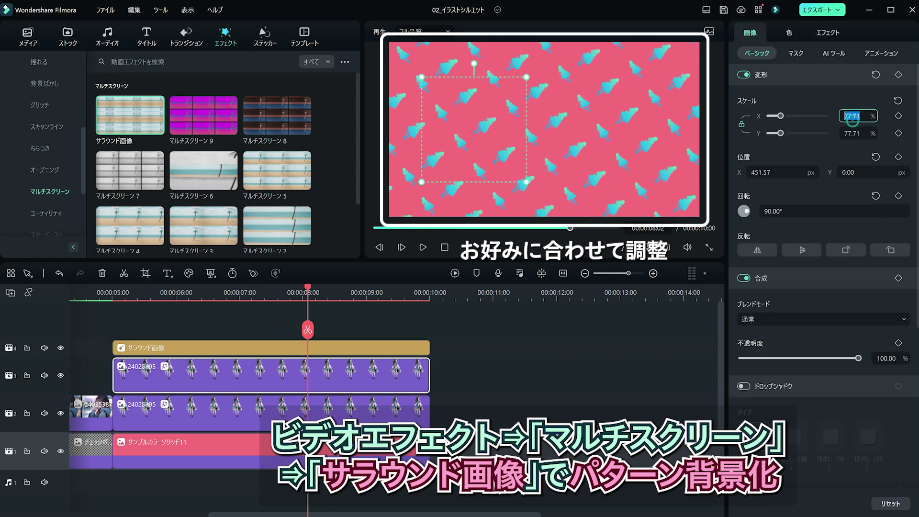
left_click(451, 330)
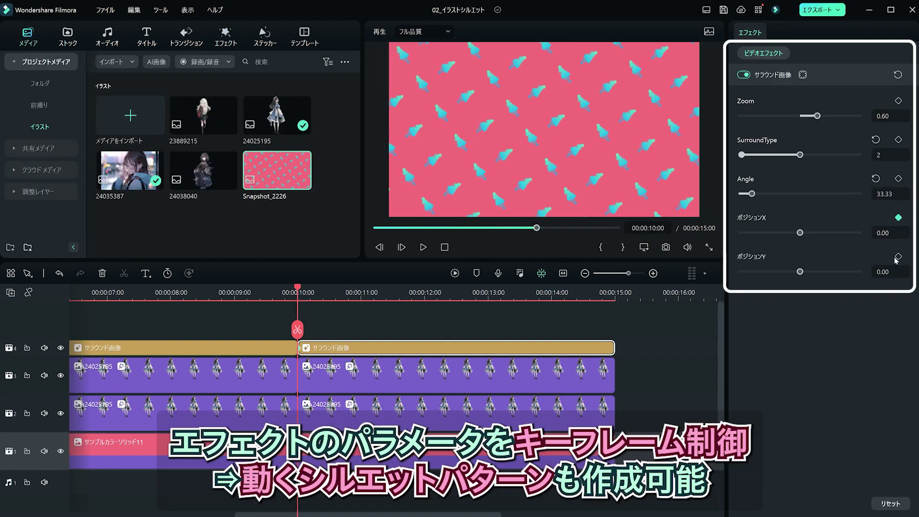
- At the end of the second サラウンド画像 effect, keyframe ポジションX at 3.80 and ポジションY at 2.22, and play the animation
key("Down")
left_click_drag(799, 233, 822, 233)
left_click_drag(801, 271, 817, 271)
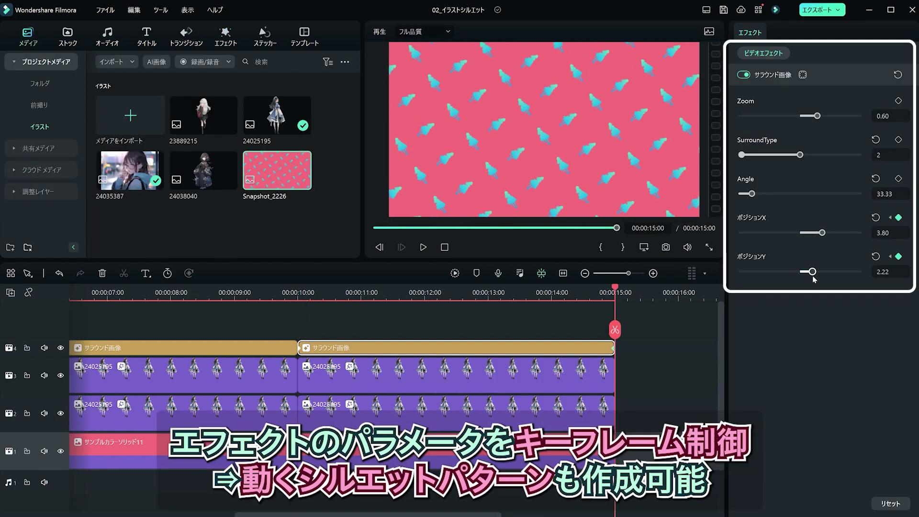
key("Up")
key("space")
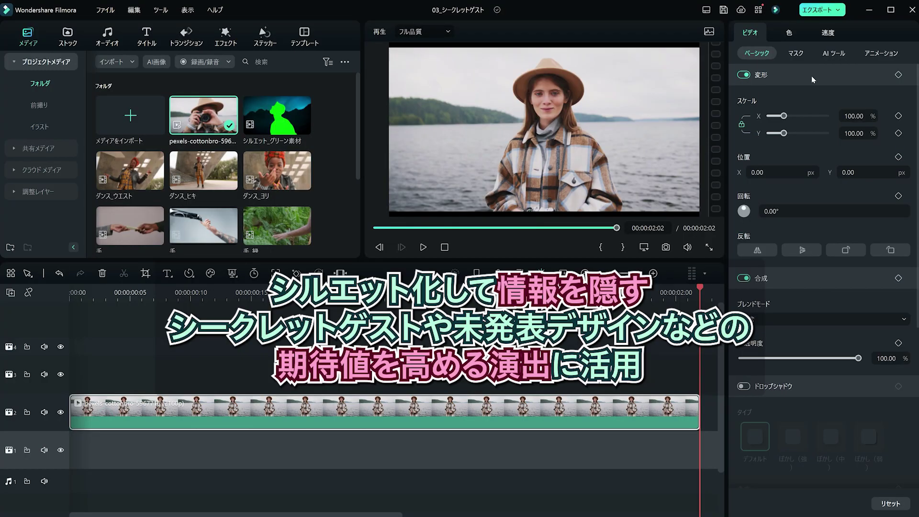
- Cut out the woman in the hat with Smart Cutout and apply a ボーダー effect with size 30.00
left_click(833, 53)
left_click(744, 363)
left_click(824, 415)
left_click_drag(221, 118, 219, 251)
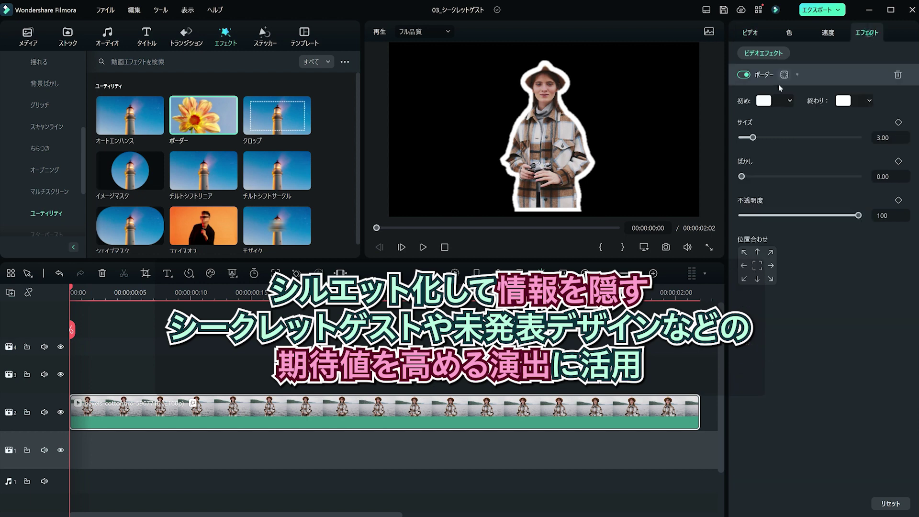
left_click_drag(753, 138, 793, 140)
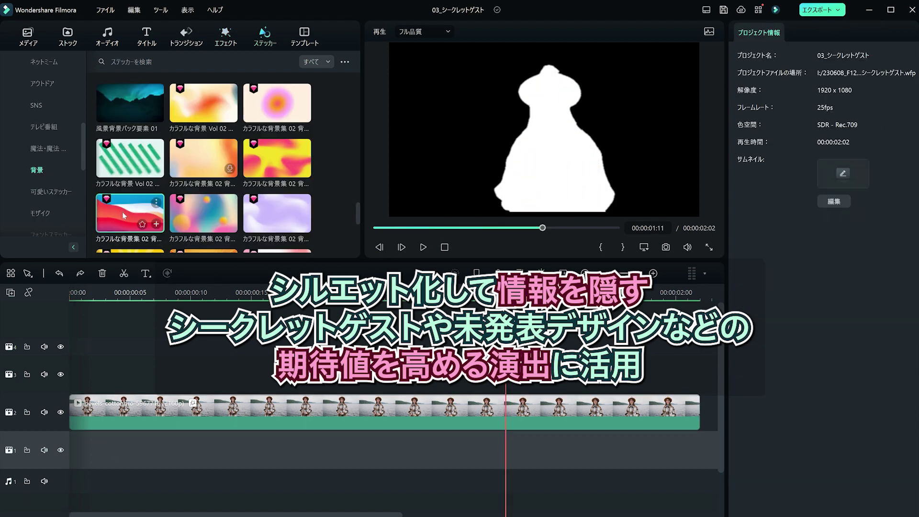
- Place the red and blue wavy カラフルな背景集 02 background beneath the white silhouette and resize the silhouette clip in the preview
left_click_drag(130, 212, 72, 450)
left_click(554, 427)
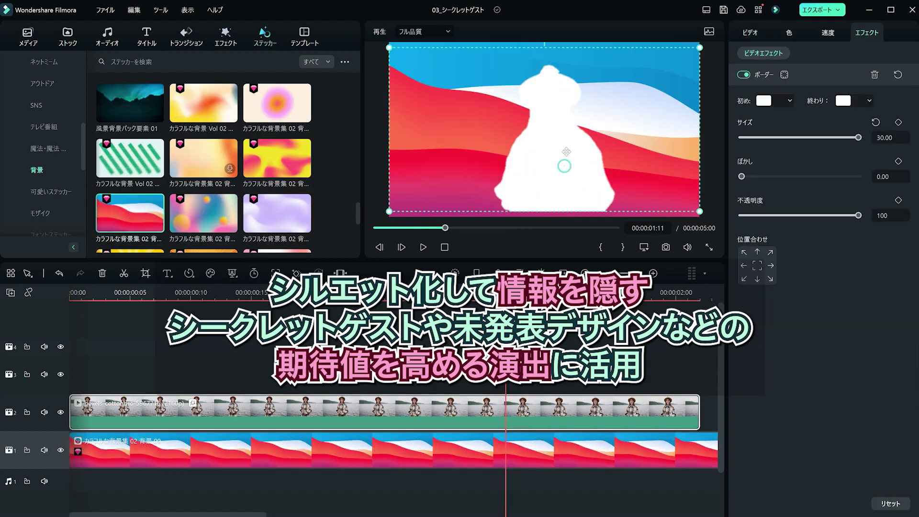
left_click_drag(445, 57, 411, 45)
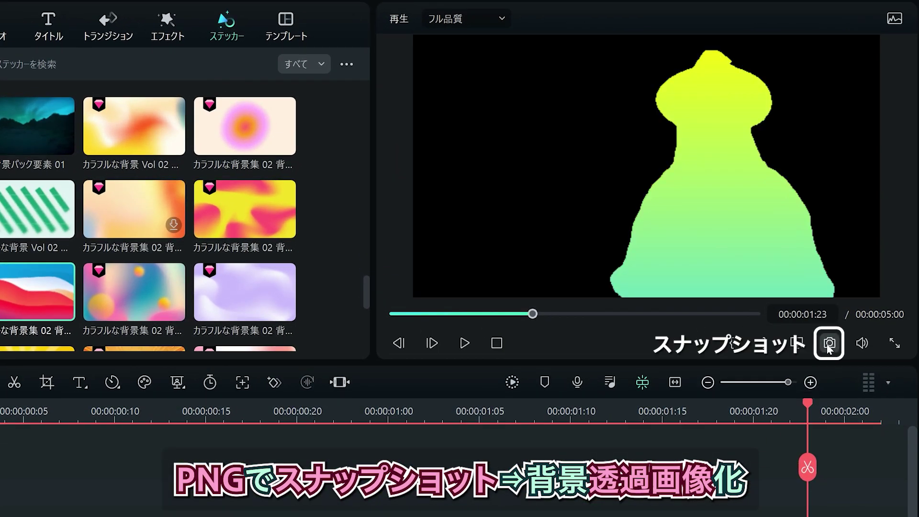
- Take a snapshot of the yellow-to-green silhouette and place it on the track above, hiding the original clip's track
left_click(829, 342)
left_click_drag(245, 138, 0, 507)
left_click_drag(87, 355, 44, 377)
left_click(61, 413)
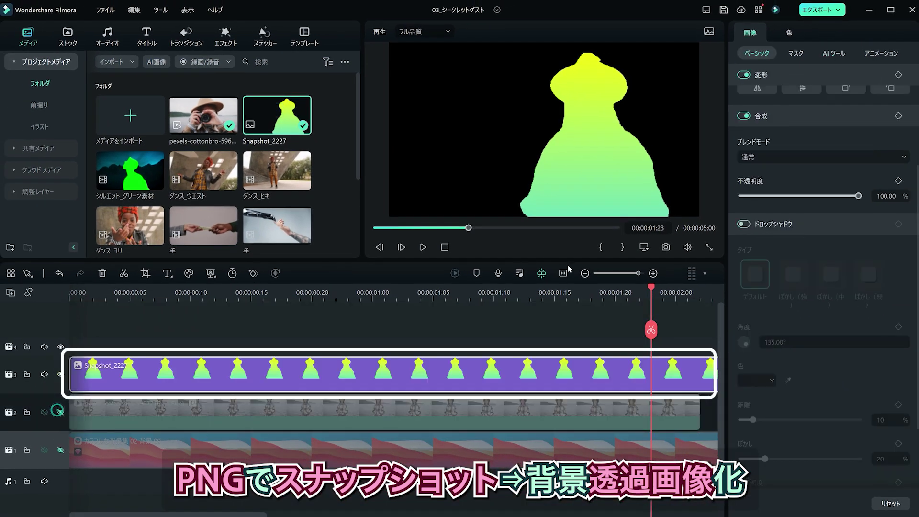
- Choose PNG as the snapshot format in the editing preferences
left_click(551, 307)
left_click_drag(464, 303, 340, 311)
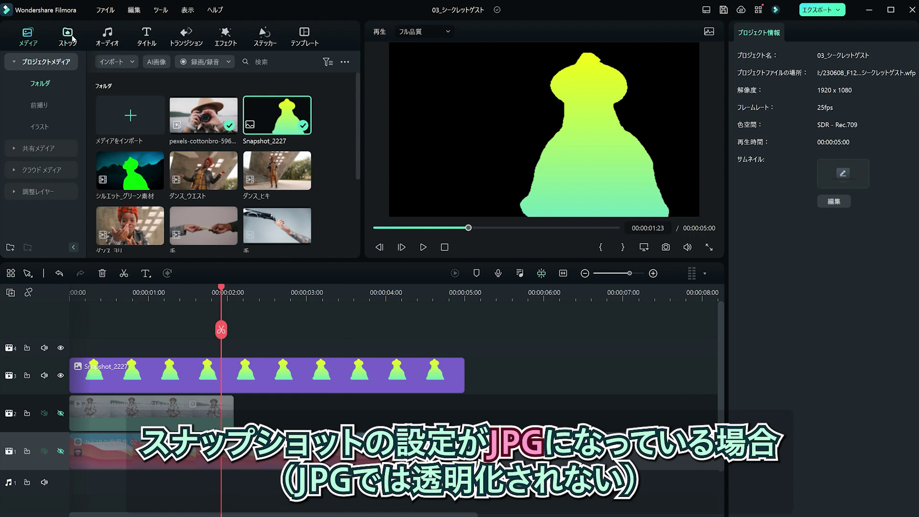
left_click(109, 11)
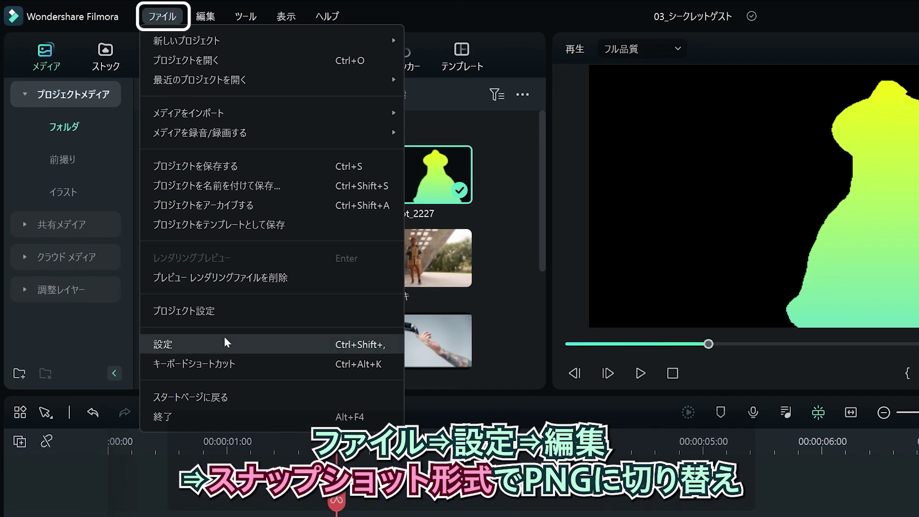
left_click(226, 343)
left_click(420, 74)
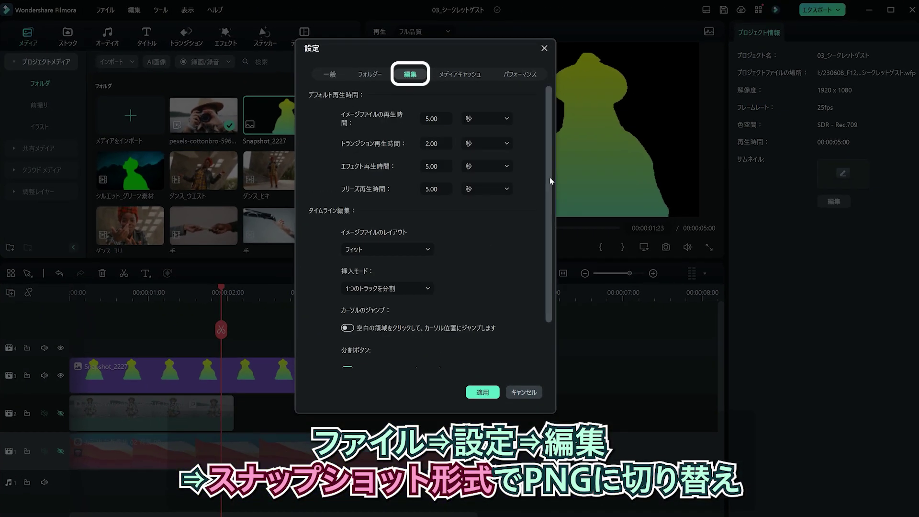
left_click_drag(550, 181, 553, 259)
left_click(367, 364)
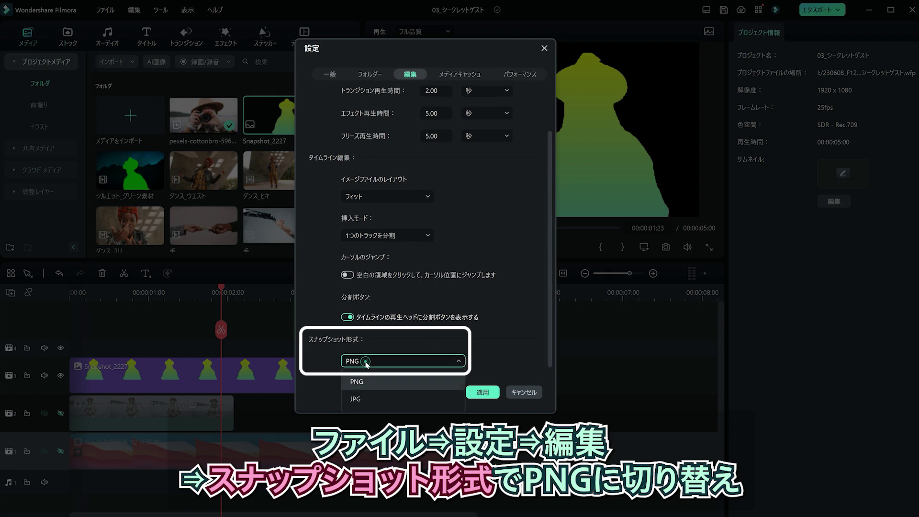
left_click(375, 381)
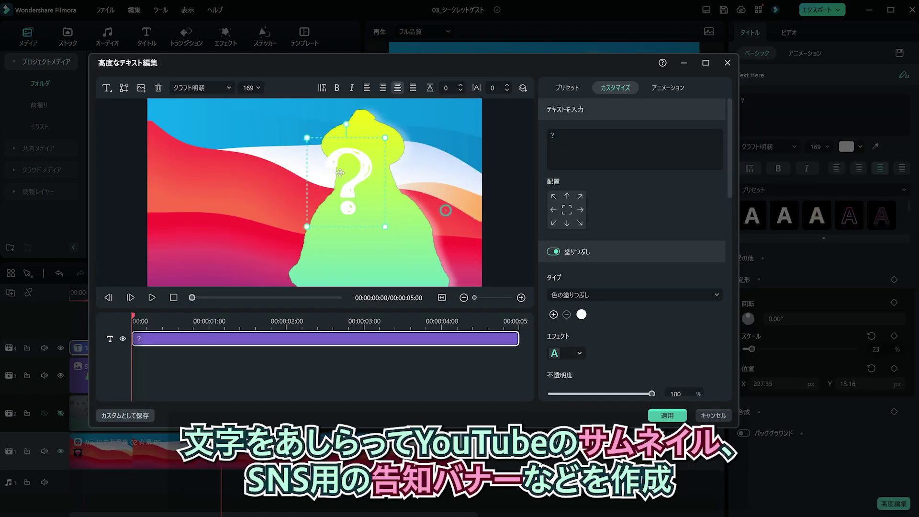
- Position the white "?" text over the yellow-to-green silhouette's head in the advanced text editor
left_click_drag(340, 172, 371, 190)
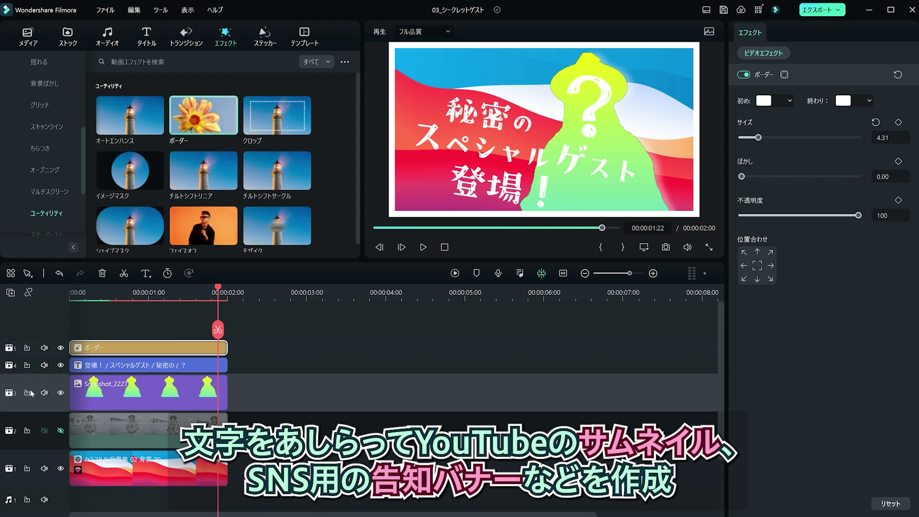
left_click_drag(29, 398, 30, 402)
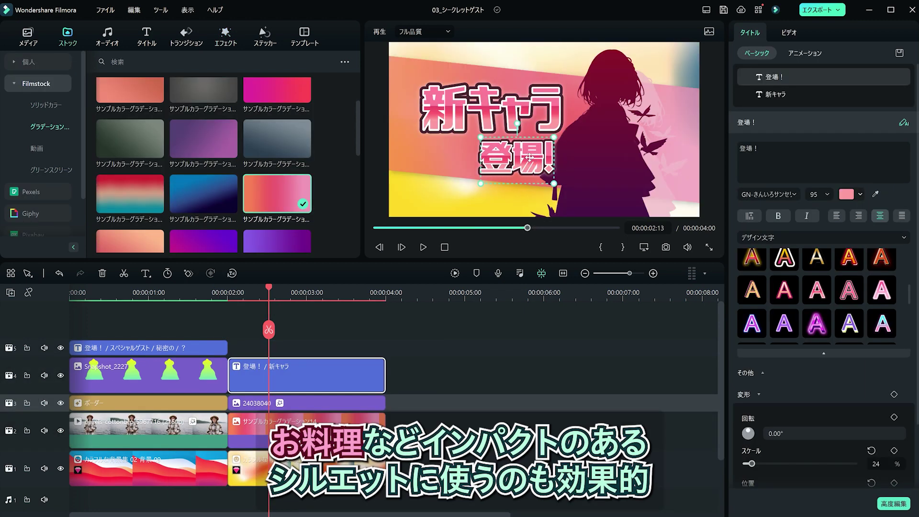
- Brush over the strawberry pancake stack in Smart Cutout and preview the cutout
left_click_drag(329, 326, 258, 329)
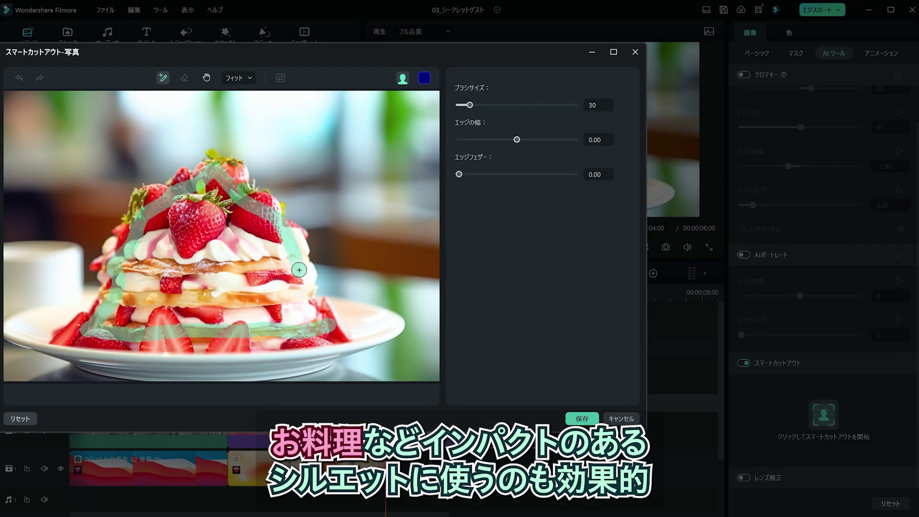
left_click_drag(295, 257, 307, 283)
left_click(402, 77)
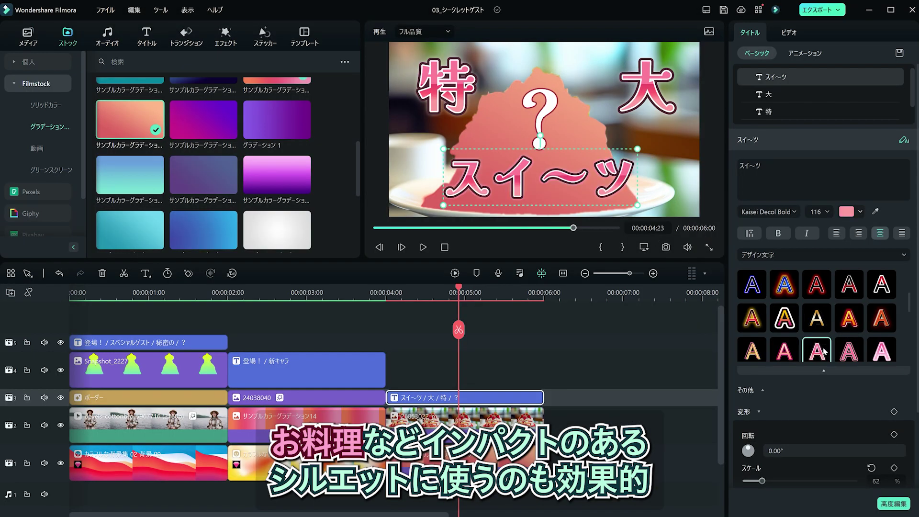
left_click(547, 362)
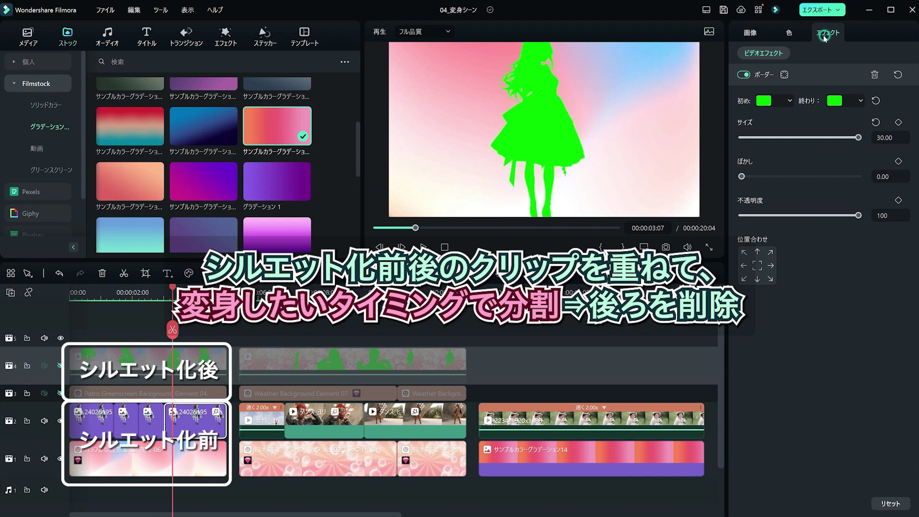
- Turn off the ボーダー effect on the unsilhouetted illustration clip and select the last 2234_1920x1080 clip
left_click(743, 75)
left_click(673, 421)
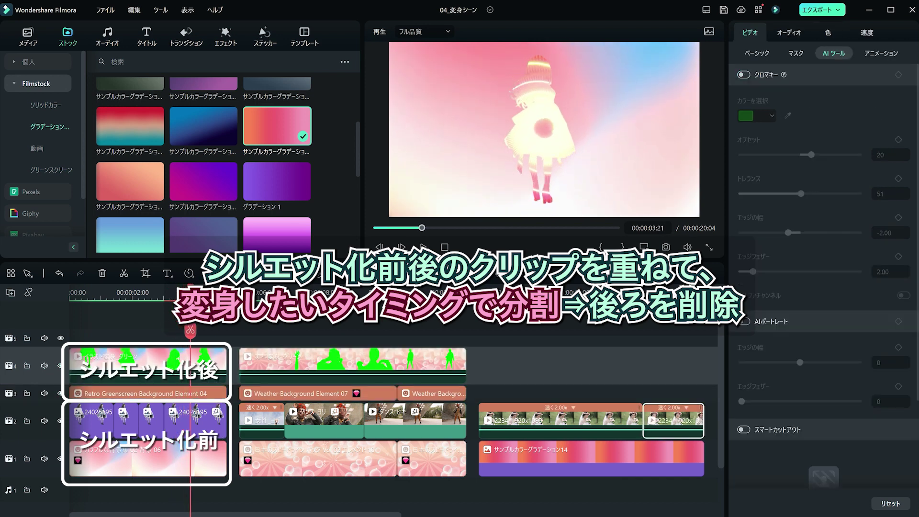
- Split the illustration and live-action silhouette clips with their background elements at the transformation moments and delete the rear parts
left_click_drag(224, 332, 219, 394)
key("ctrl+b")
key("Delete")
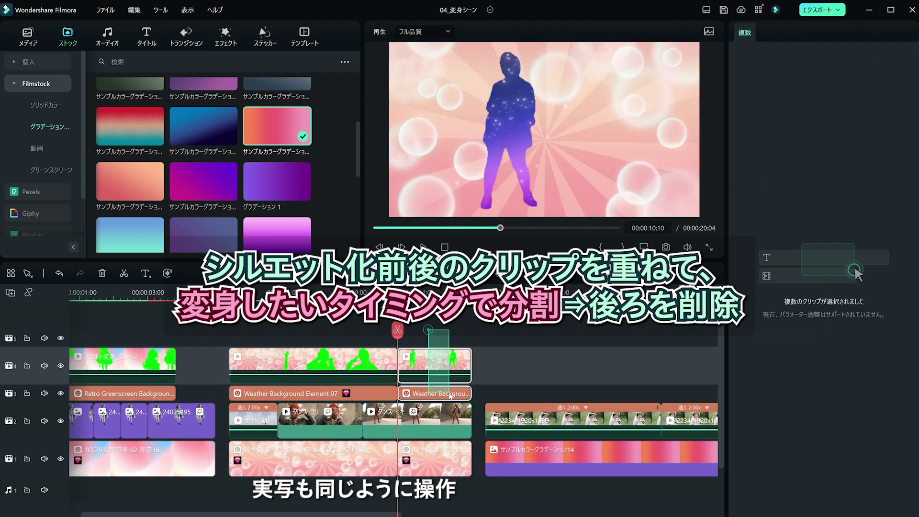
key("Delete")
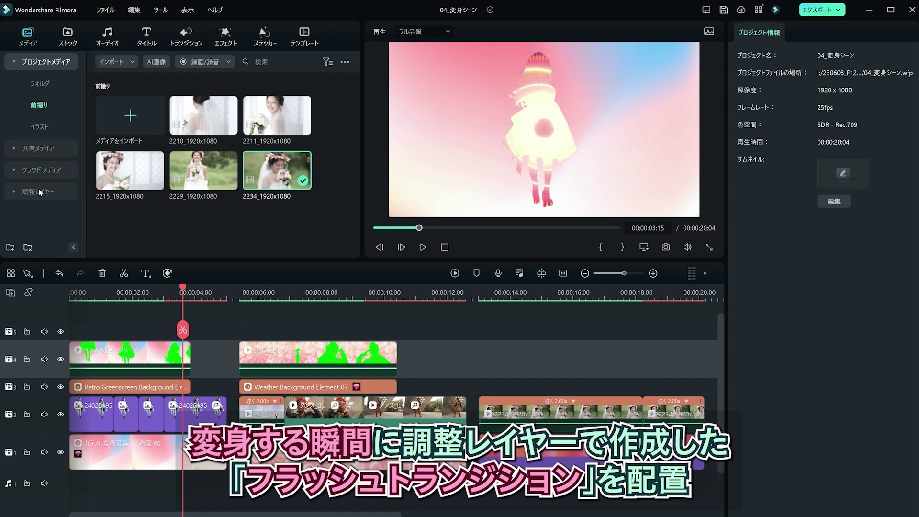
- Place the custom adjustment layer フラッシュトランジション on the empty track above the illustration's transformation moment
left_click(40, 191)
left_click(50, 171)
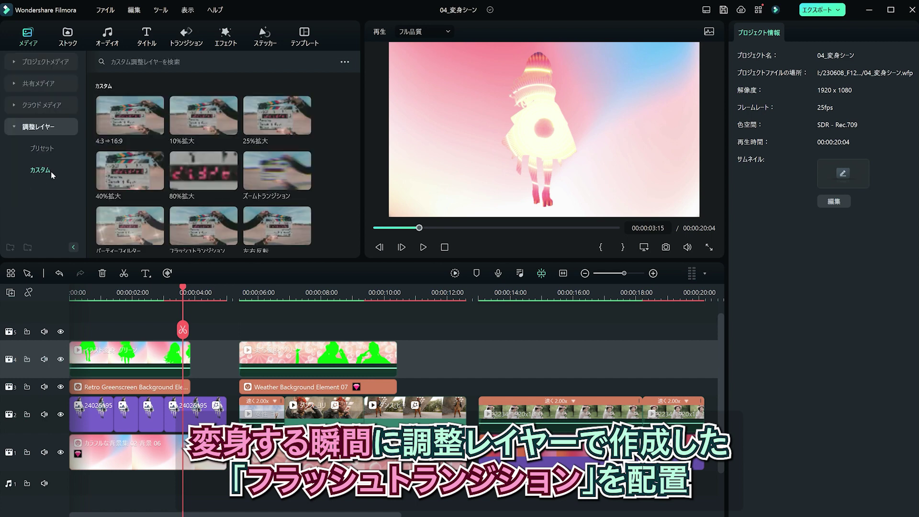
scroll(318, 172, "down", 2)
left_click(191, 165)
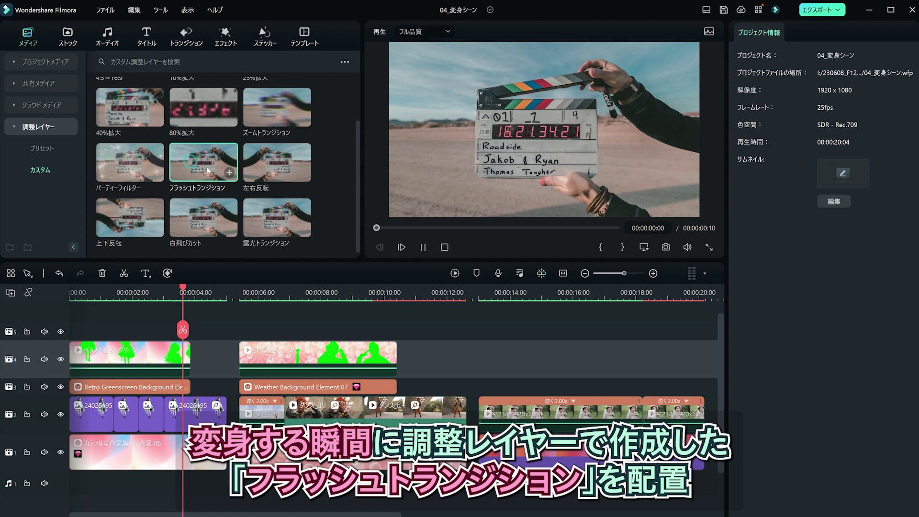
left_click_drag(205, 335, 205, 333)
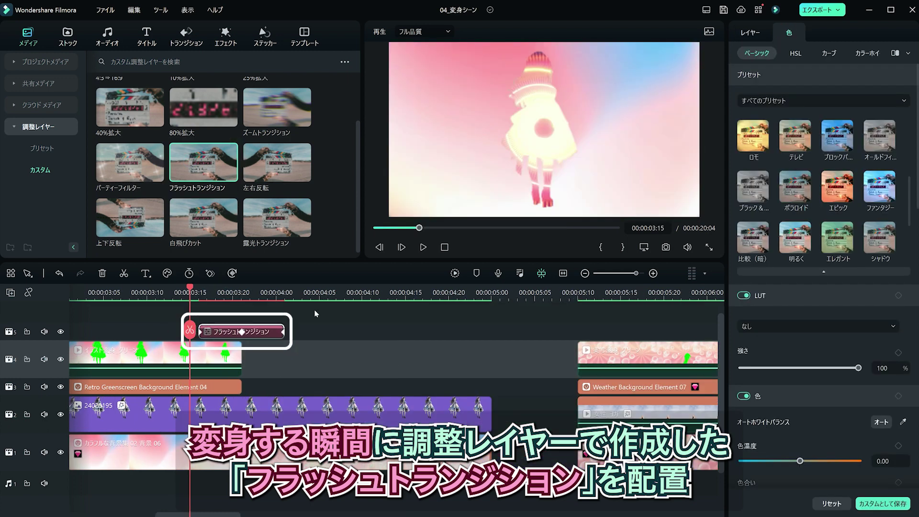